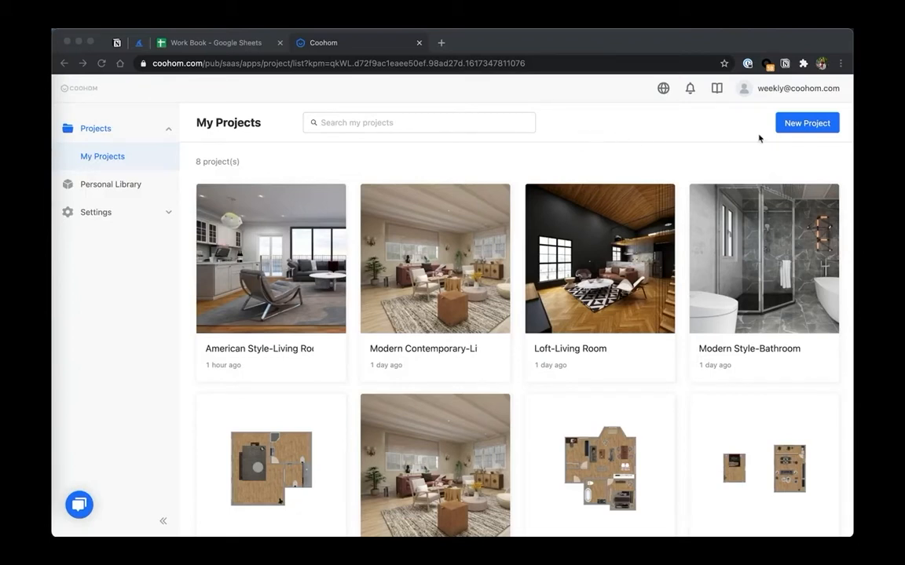
Create a new project from the Modern Contemporary living room template
click(802, 130)
click(782, 126)
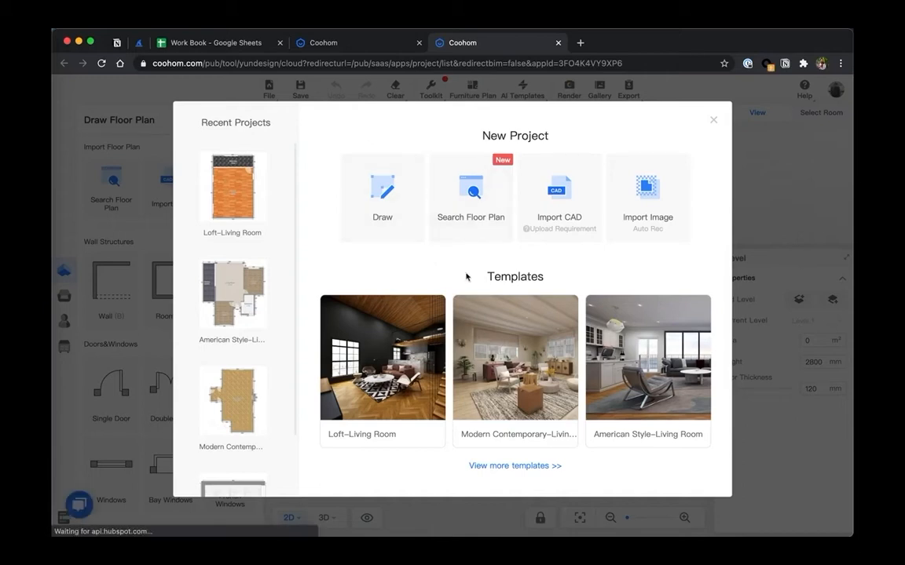
mouse_move(445, 309)
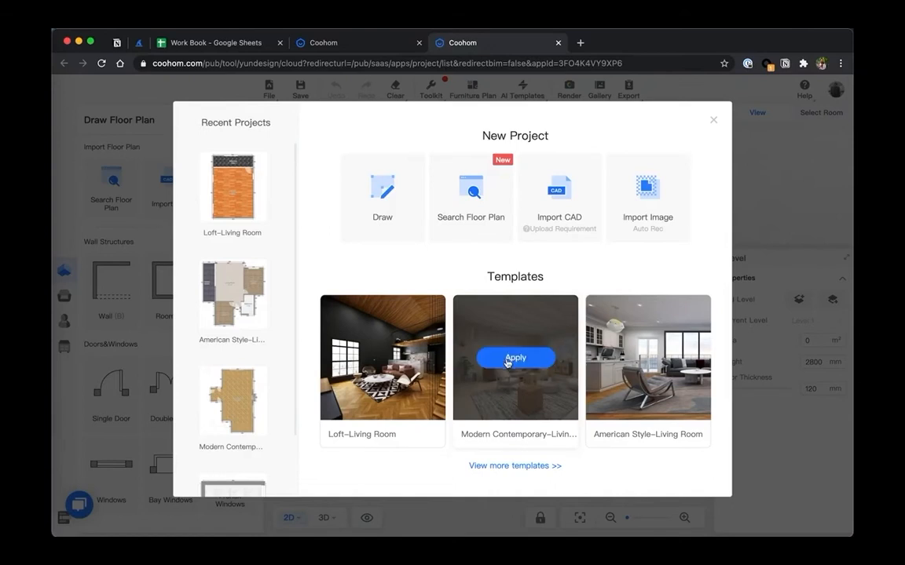
click(507, 361)
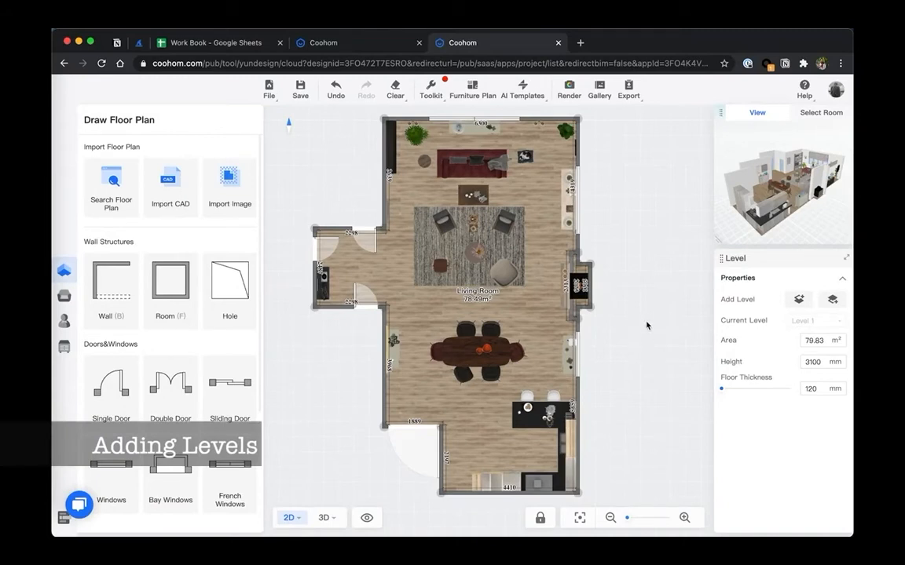
Show the floor plan in 3D and add two levels above the ground level
click(324, 518)
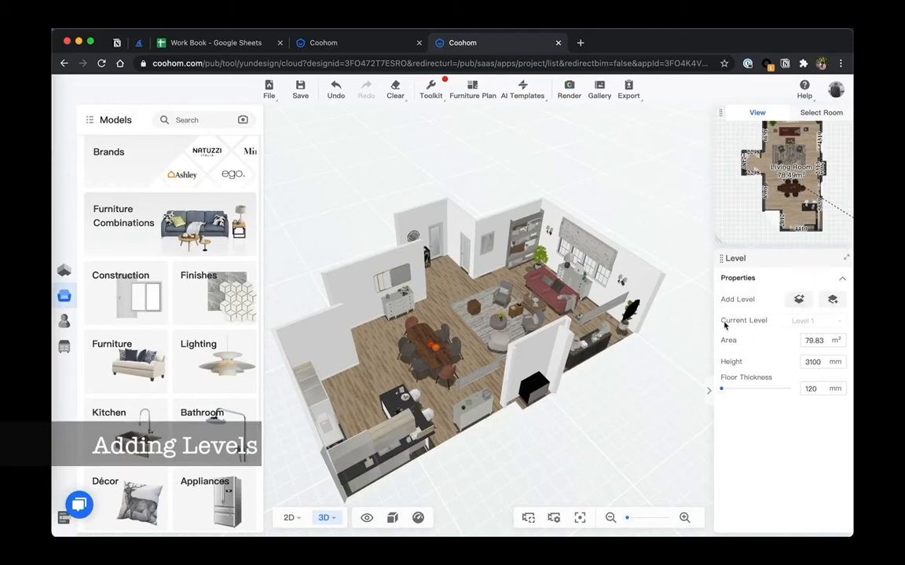
click(798, 299)
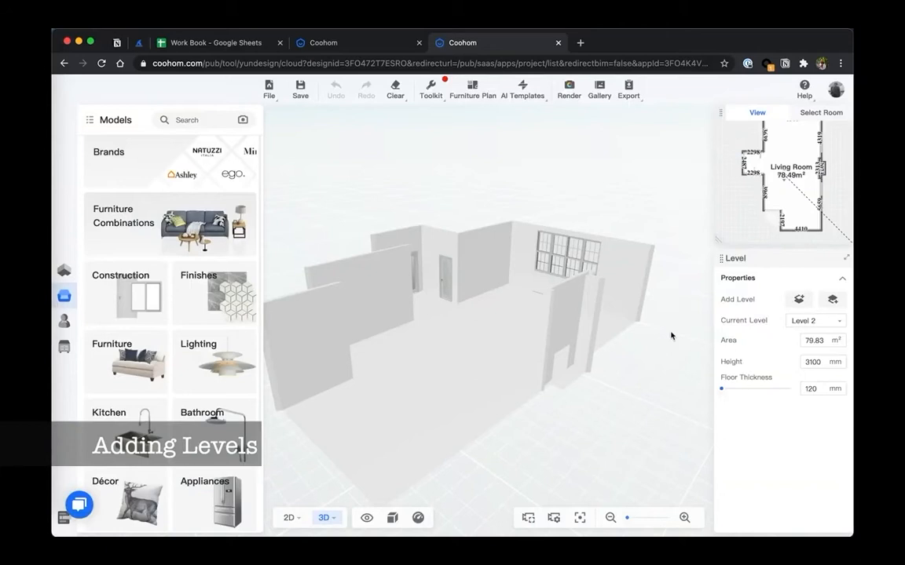
drag(672, 336, 647, 330)
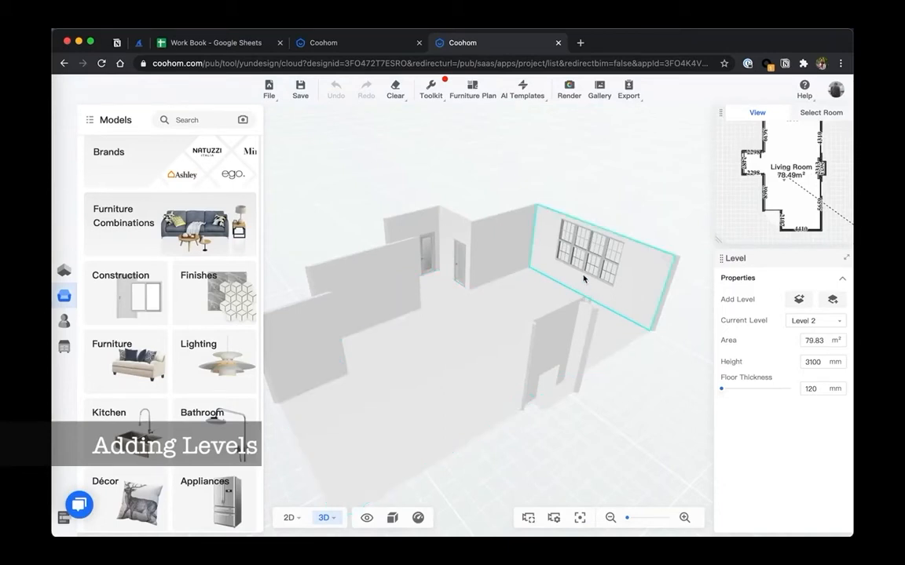
click(799, 301)
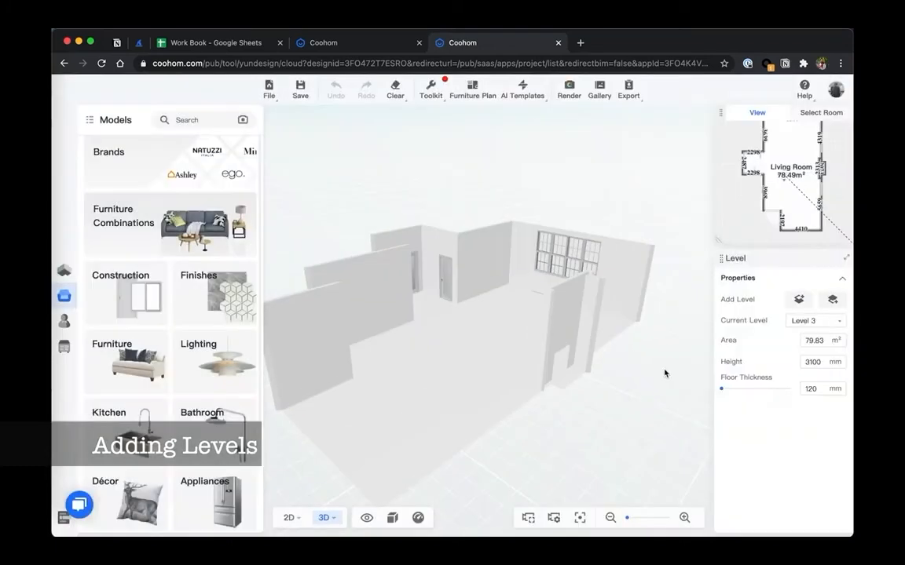
drag(647, 354, 633, 380)
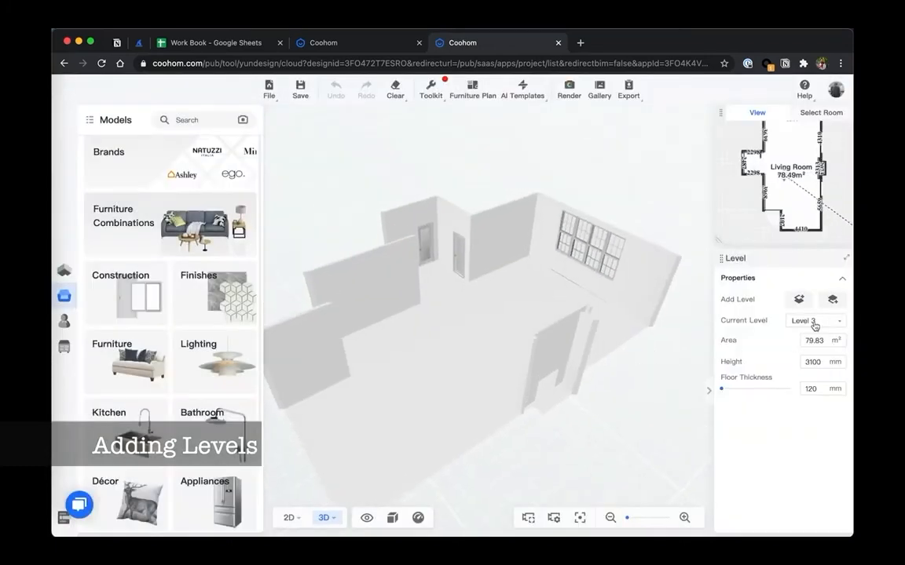
Switch to Level 1 and examine the furnished living room in 3D and in the 2D plan
click(814, 323)
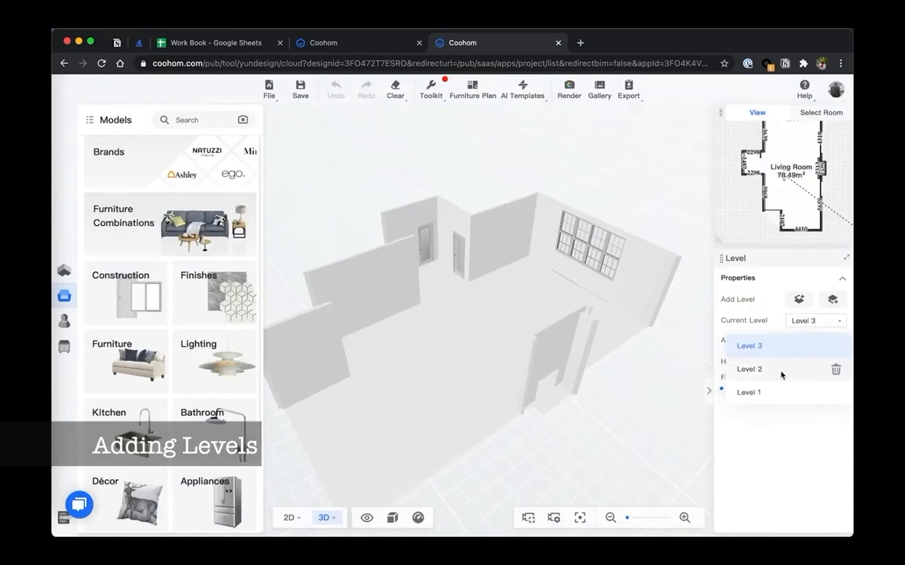
click(774, 391)
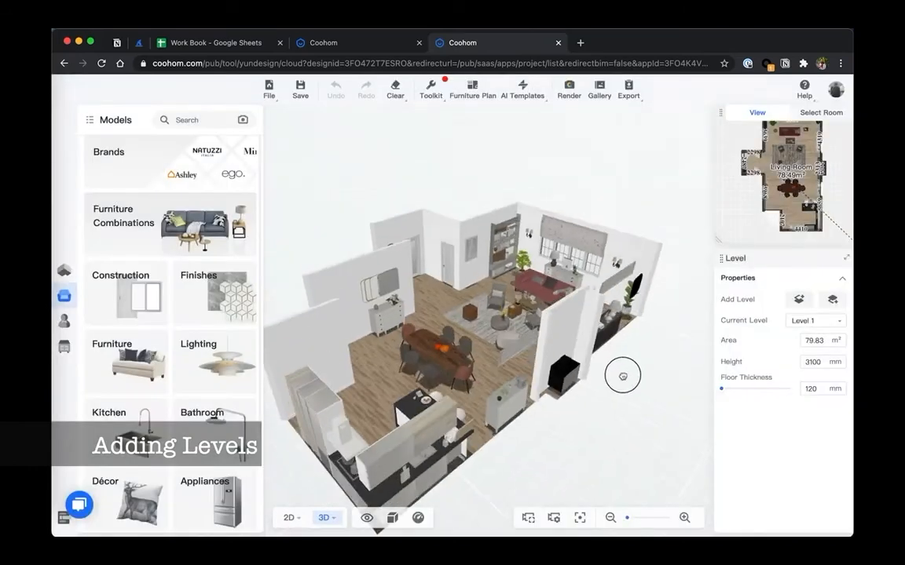
mouse_move(622, 376)
mouse_down()
mouse_move(609, 369)
mouse_move(618, 370)
mouse_move(612, 384)
mouse_up()
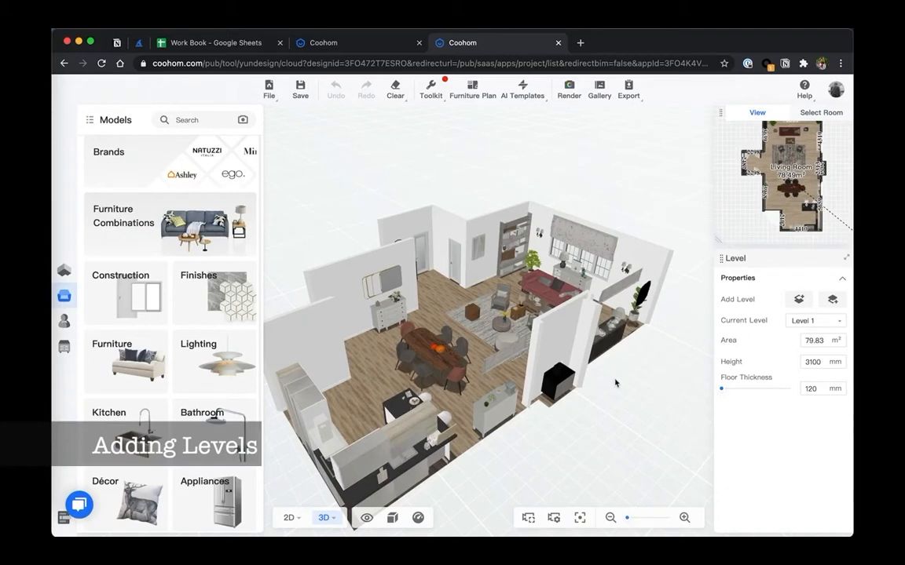
click(464, 358)
click(627, 401)
drag(627, 401, 595, 188)
mouse_move(293, 520)
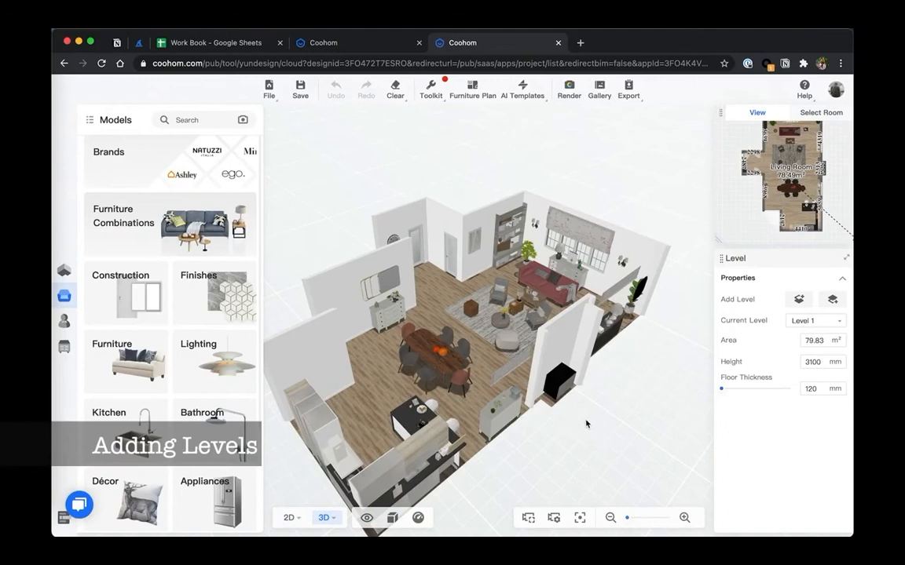
scroll(613, 387, up, 3)
scroll(614, 385, down, 5)
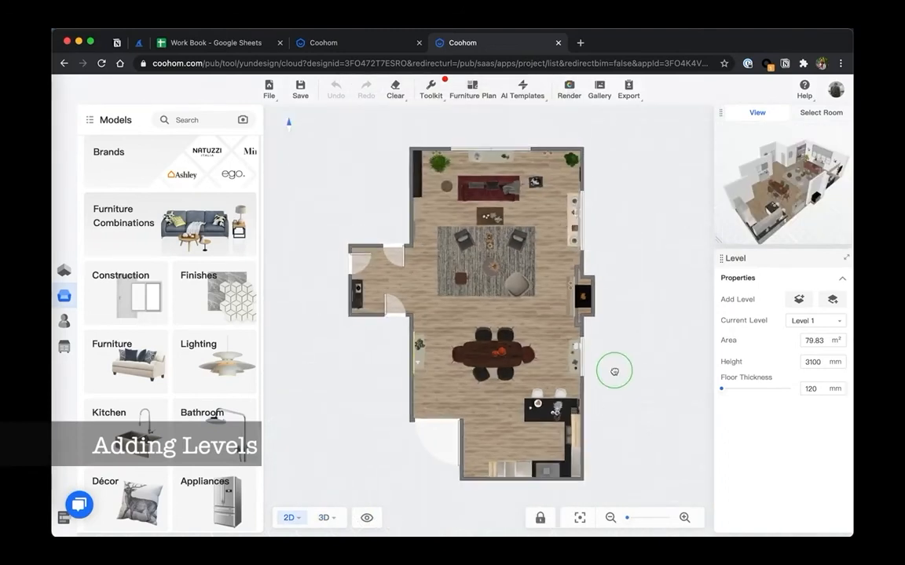
drag(614, 372, 607, 377)
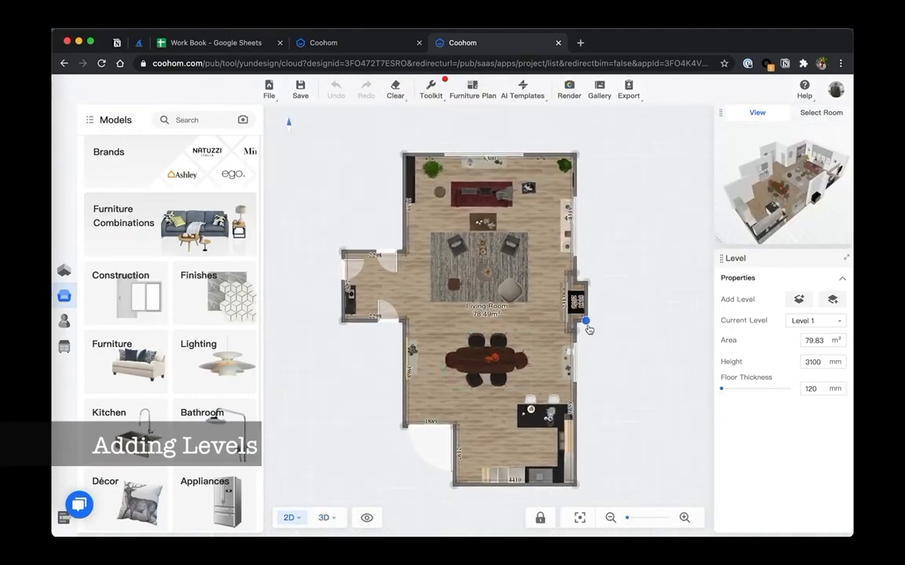
Switch to Level 2 and place an &Tradition chair in the living room near the entry recess
click(803, 320)
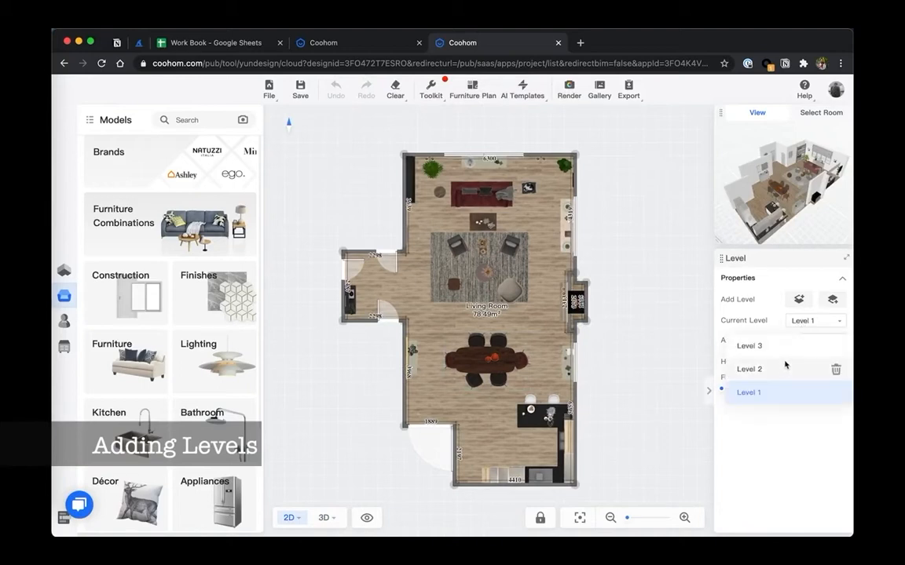
click(785, 367)
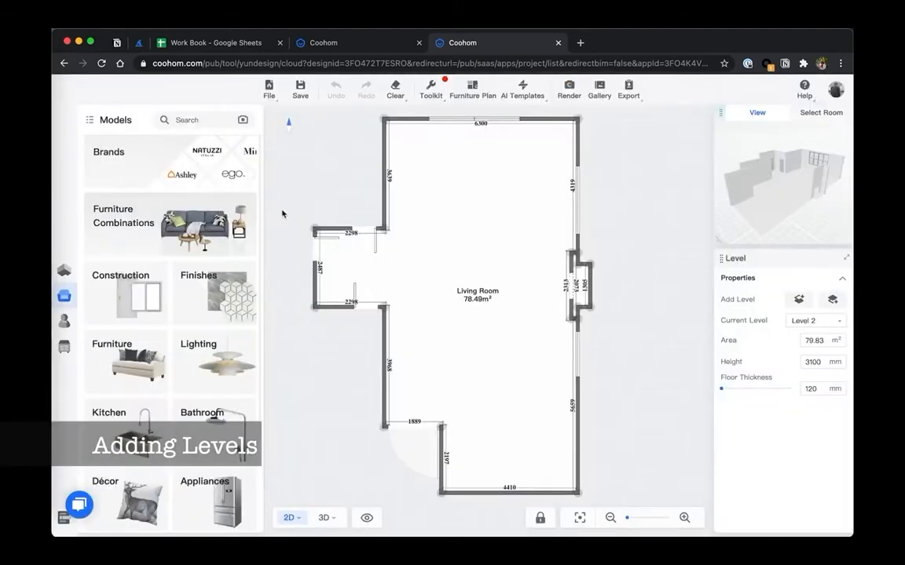
click(127, 182)
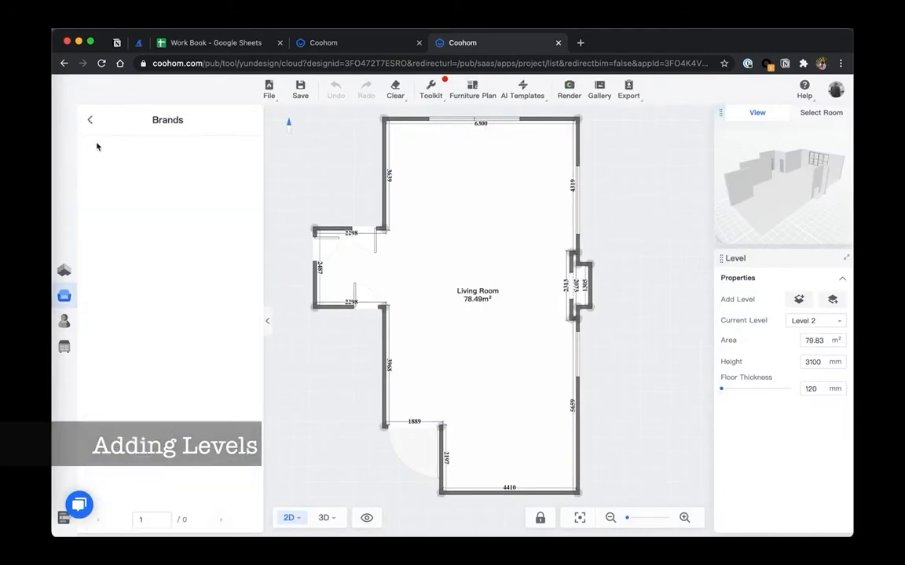
click(107, 209)
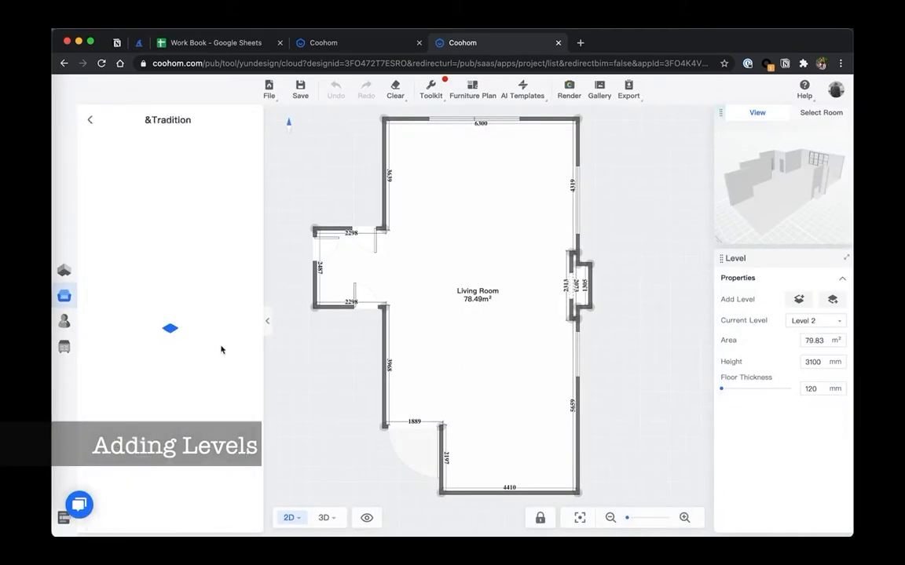
scroll(221, 345, down, 1)
drag(138, 346, 418, 222)
click(494, 264)
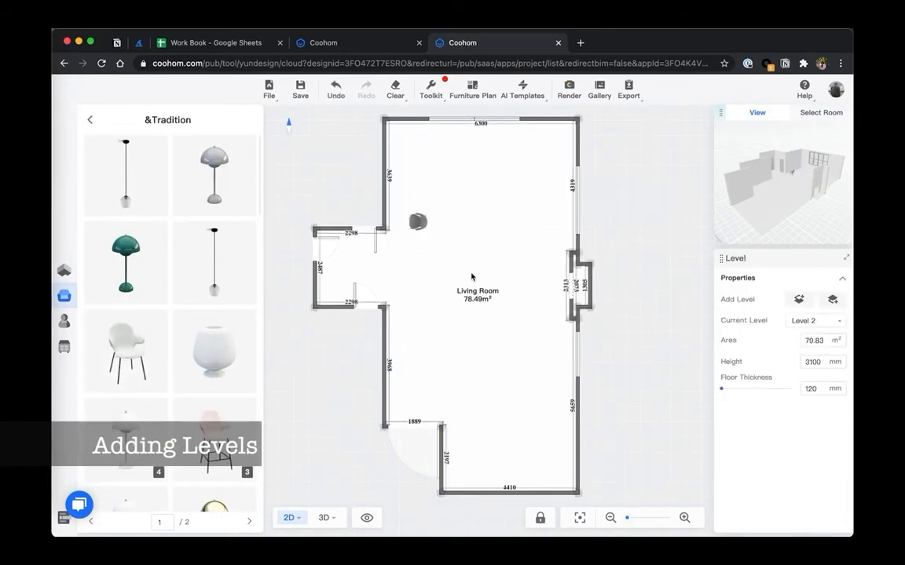
Examine the chair's placement on Level 2 in the 3D view from several angles
key(3)
drag(452, 282, 541, 304)
drag(378, 271, 438, 278)
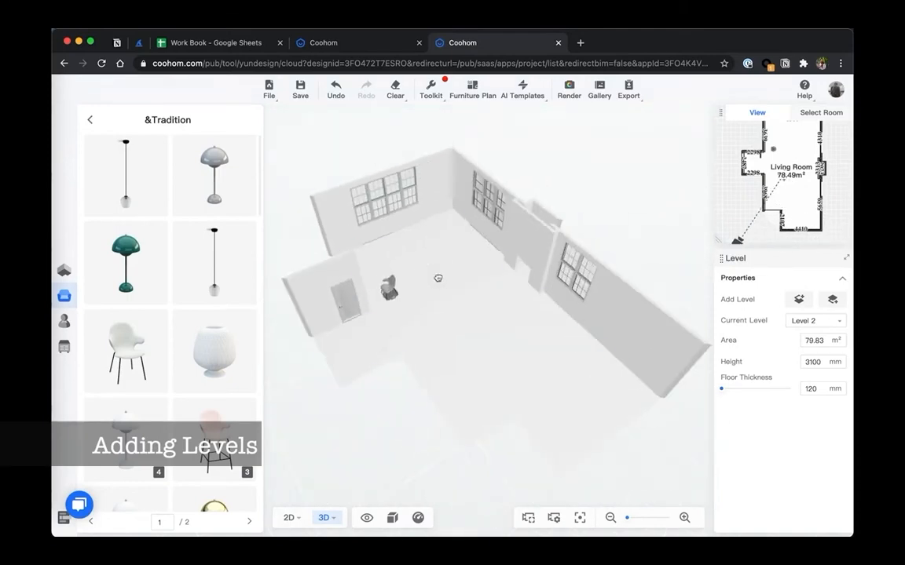
drag(640, 256, 506, 252)
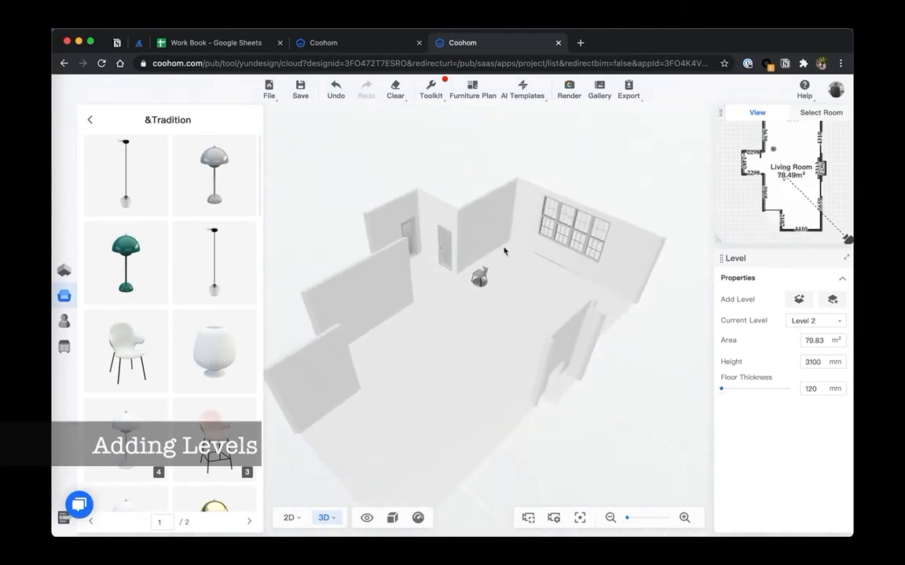
click(89, 119)
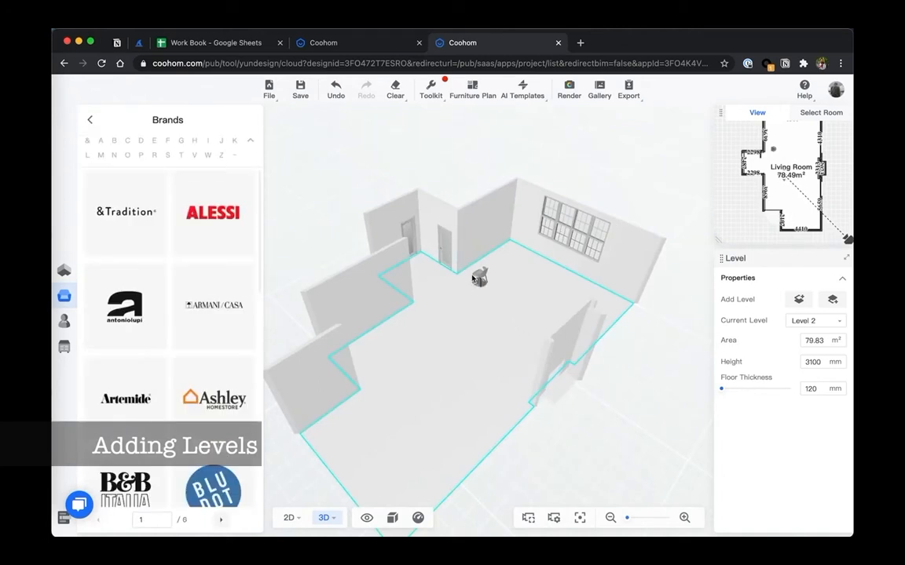
drag(650, 297, 542, 274)
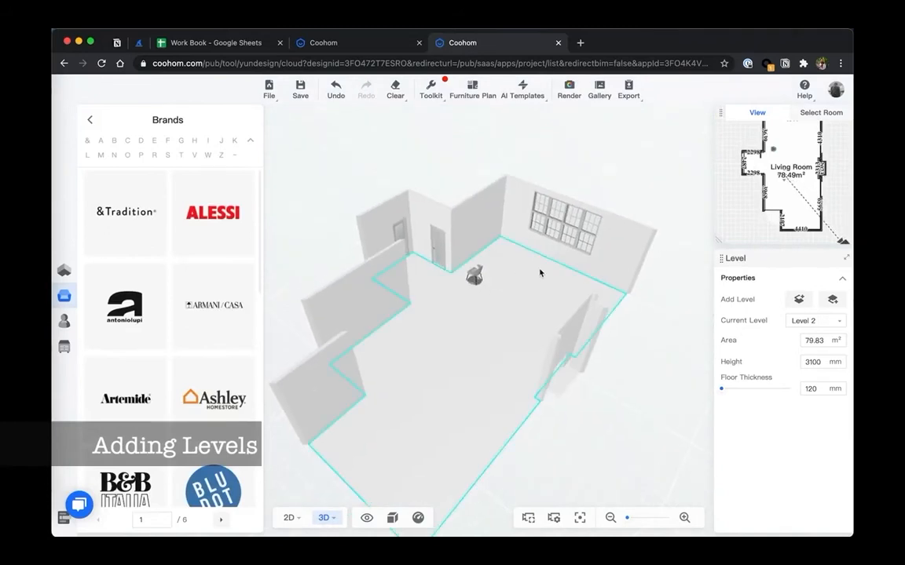
scroll(607, 314, down, 2)
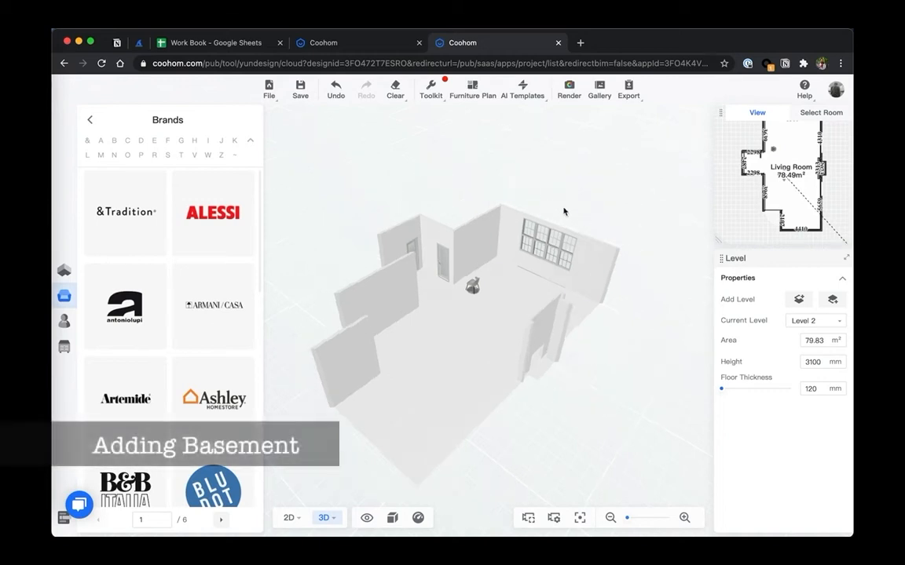
drag(576, 222, 545, 221)
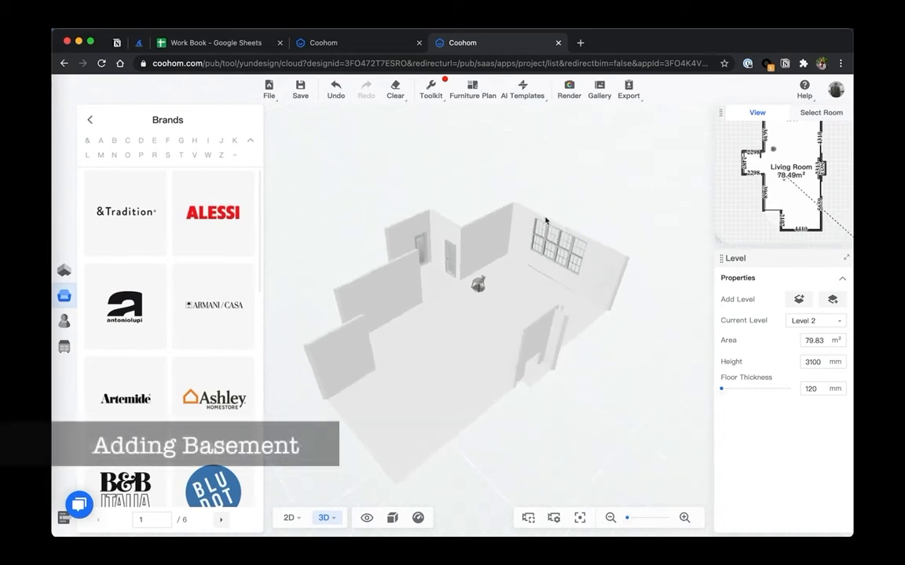
Add a basement below the ground level and delete Level 3
click(833, 302)
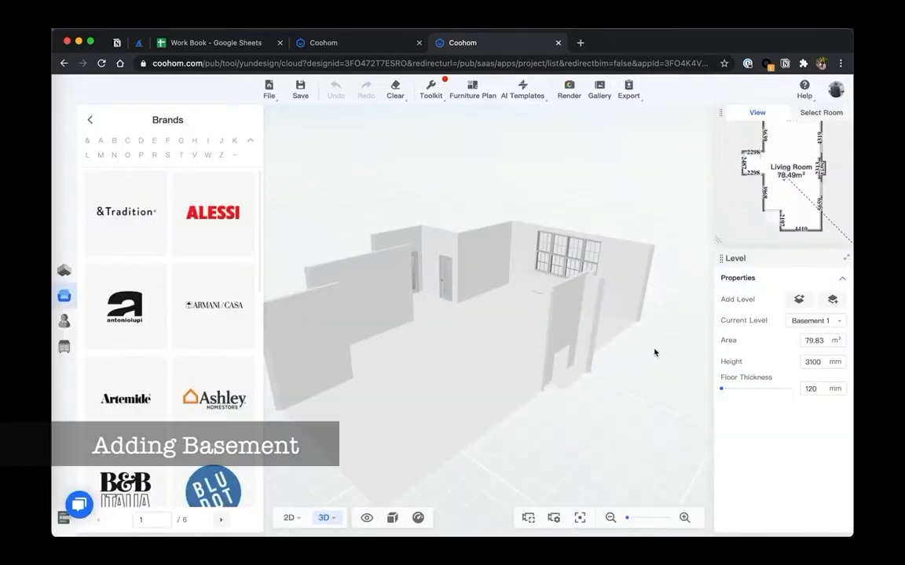
click(802, 322)
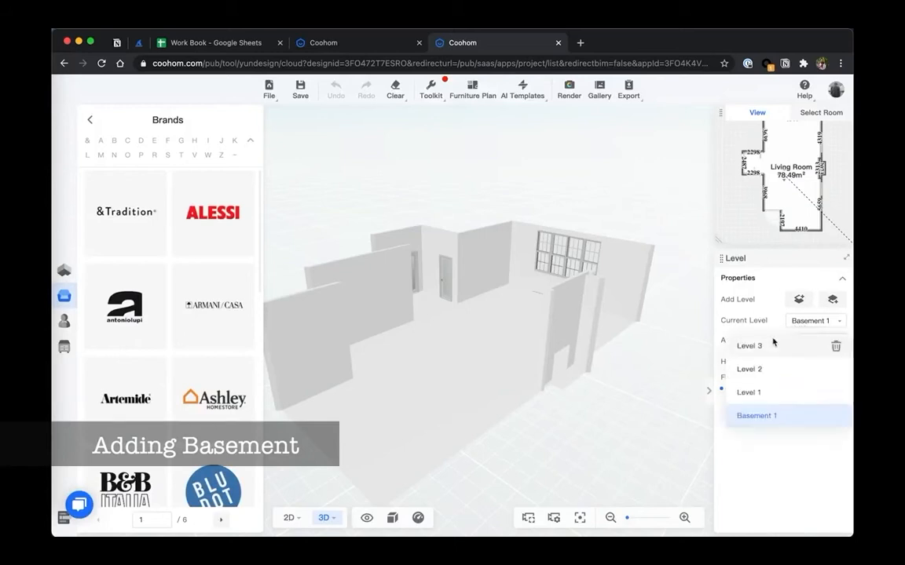
click(836, 350)
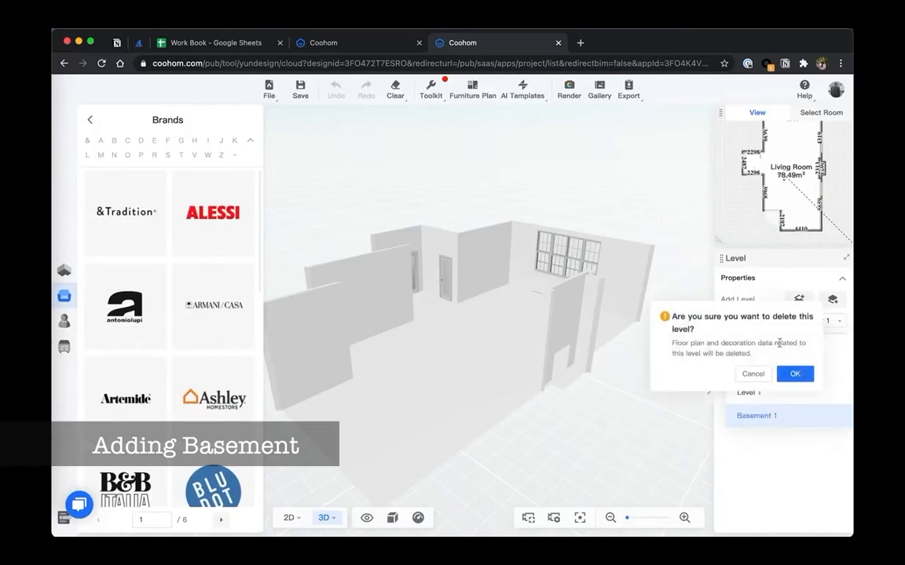
click(795, 374)
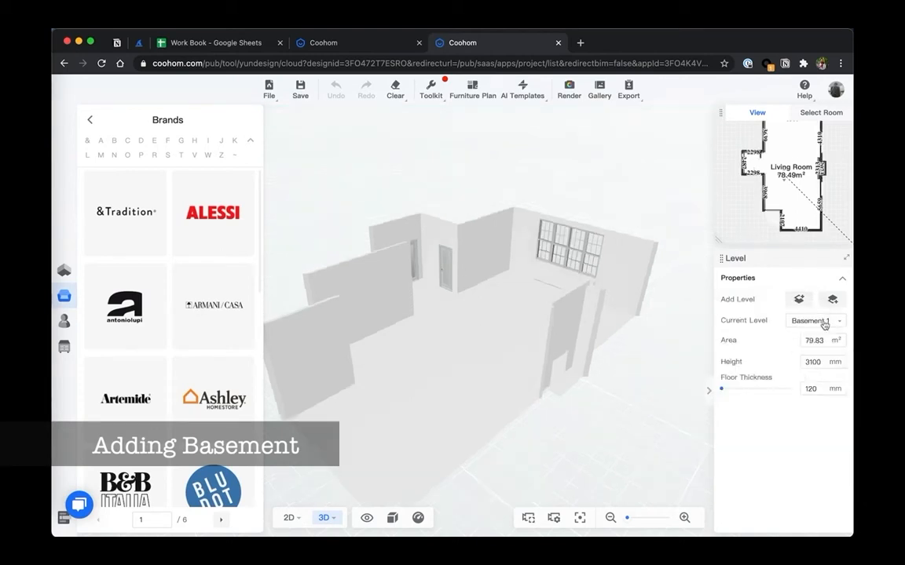
Return to Level 1 and delete the console and decor along the dining area's wall opposite the window
click(823, 322)
click(750, 369)
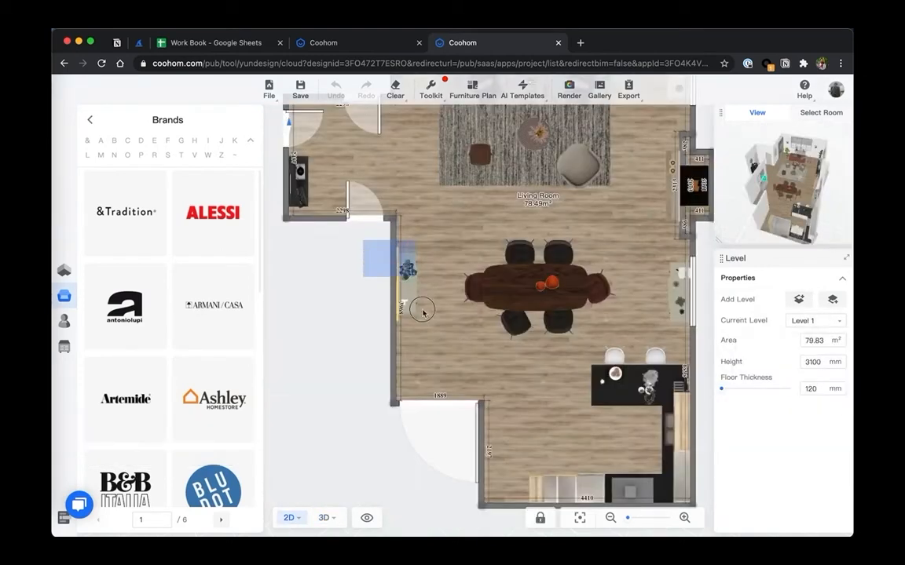
click(440, 362)
key(Delete)
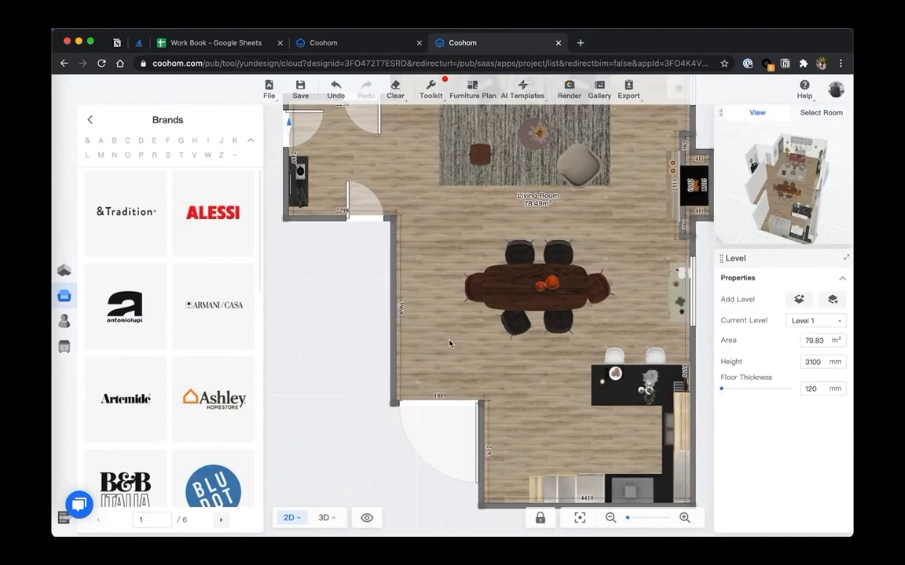
drag(449, 337, 400, 323)
double_click(503, 269)
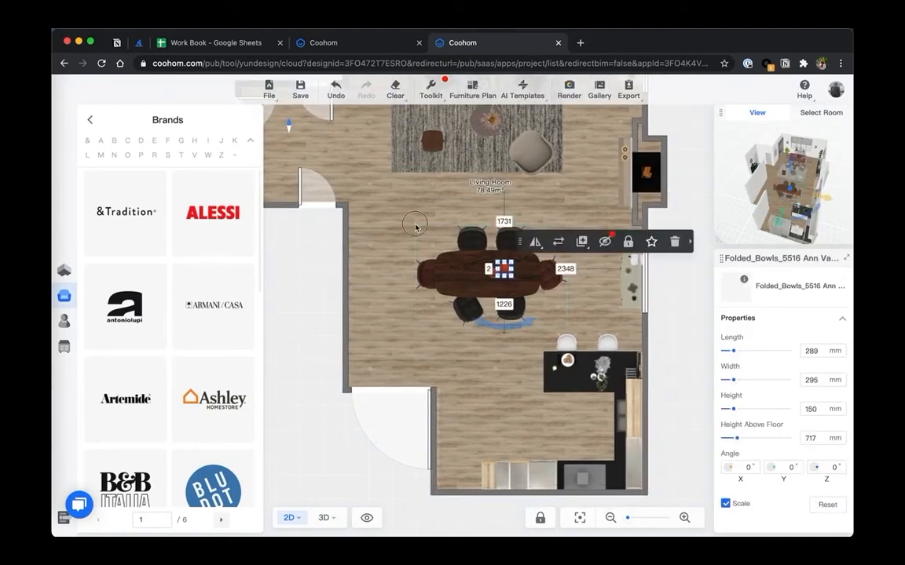
click(373, 201)
click(654, 274)
drag(664, 265, 644, 273)
scroll(644, 273, down, 1)
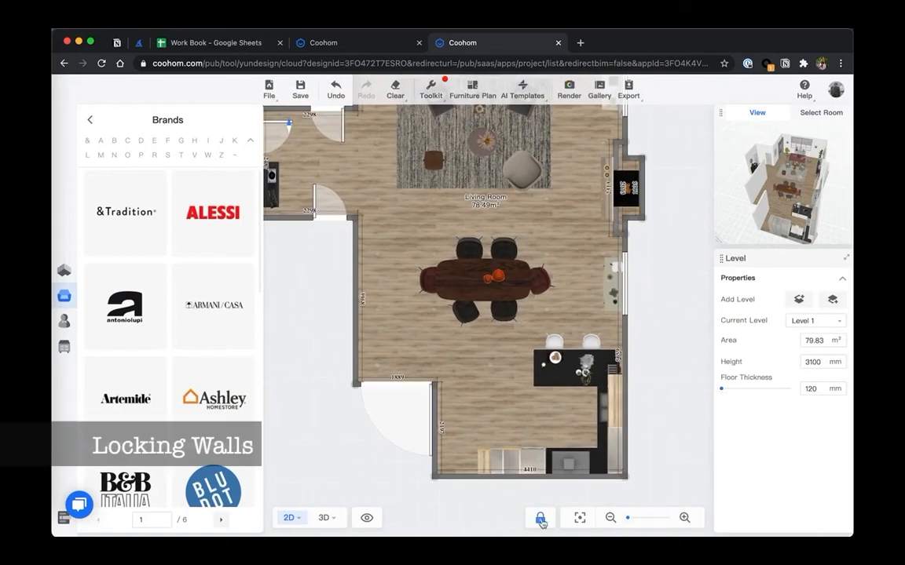
Lock the walls of the Level 1 floor plan while leaving structures unlocked
click(538, 518)
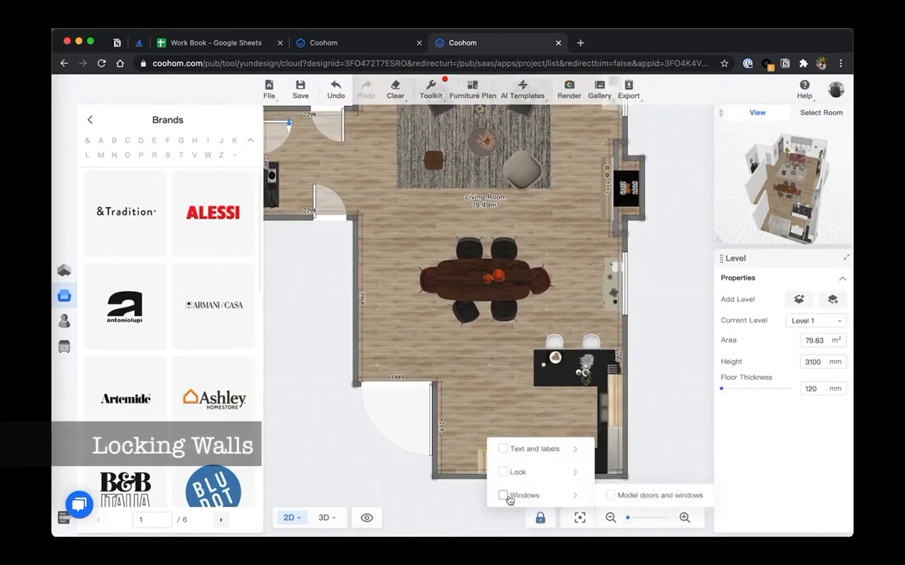
mouse_move(507, 474)
click(612, 449)
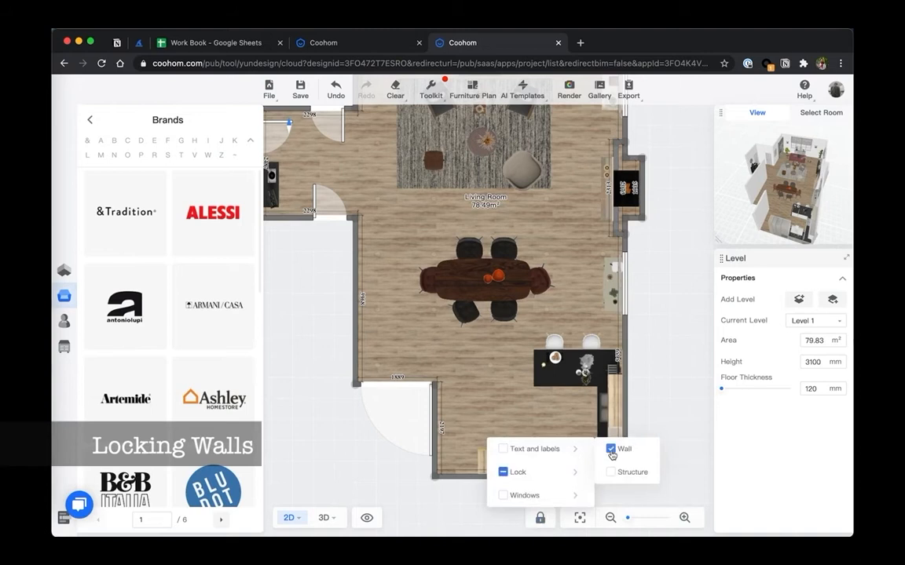
Select the dining table together with its chairs and tabletop decor, and delete them from Level 1
drag(626, 347, 607, 361)
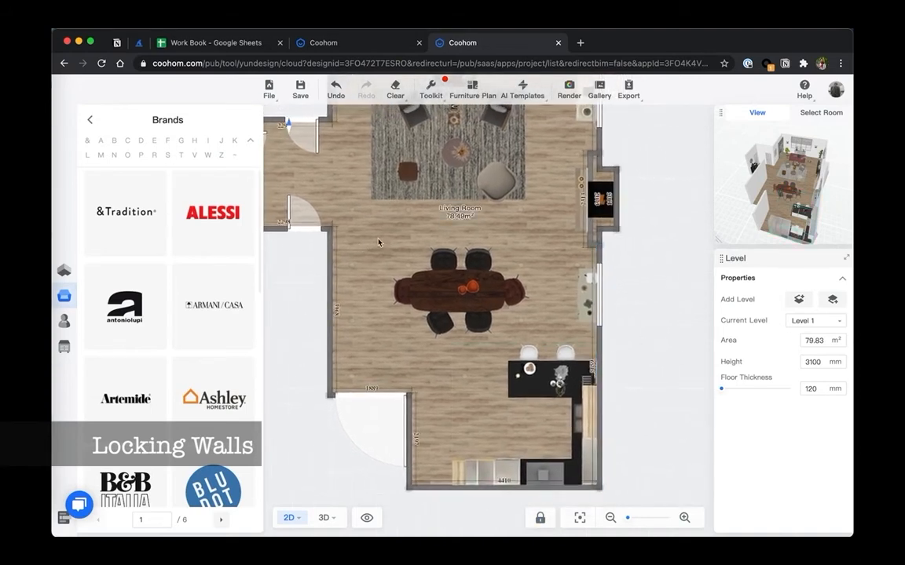
click(377, 242)
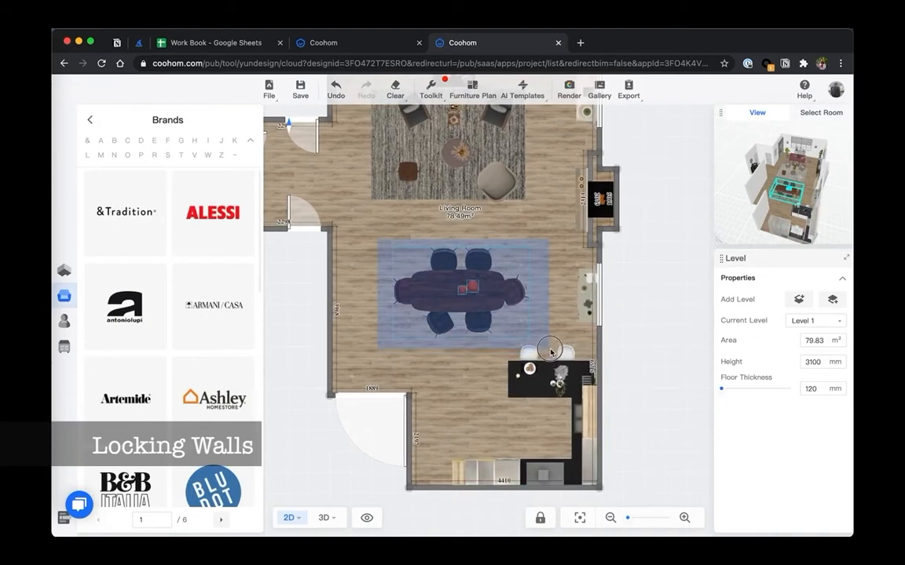
click(490, 314)
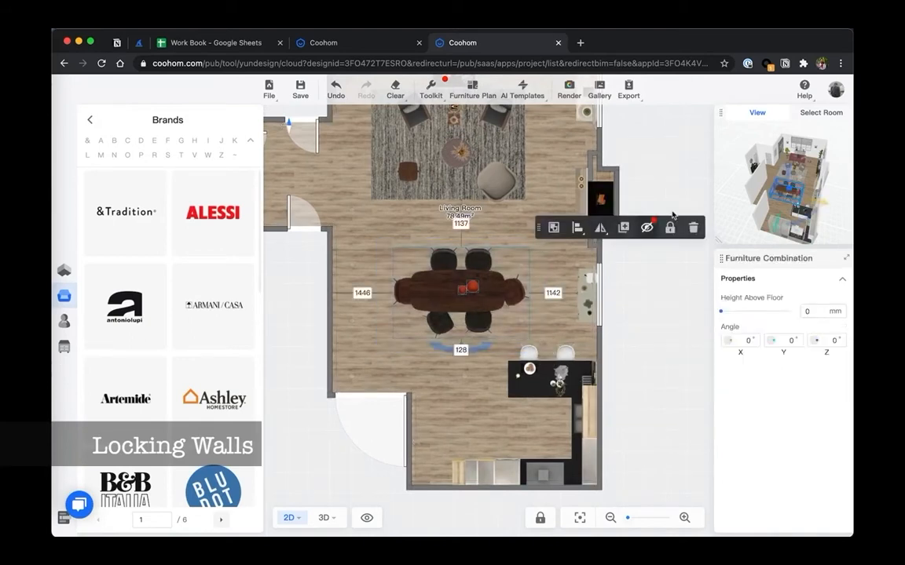
click(692, 227)
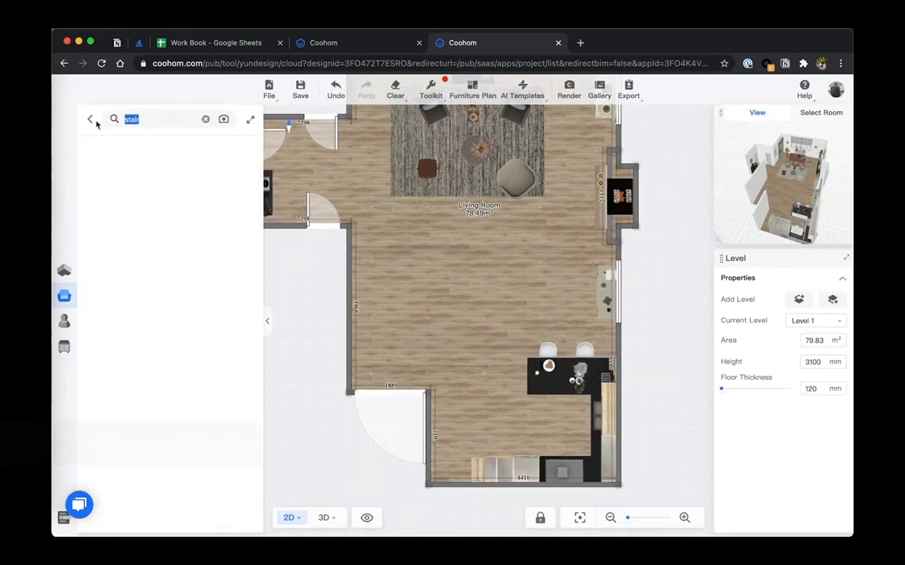
Search the model catalog for "stair"
click(66, 269)
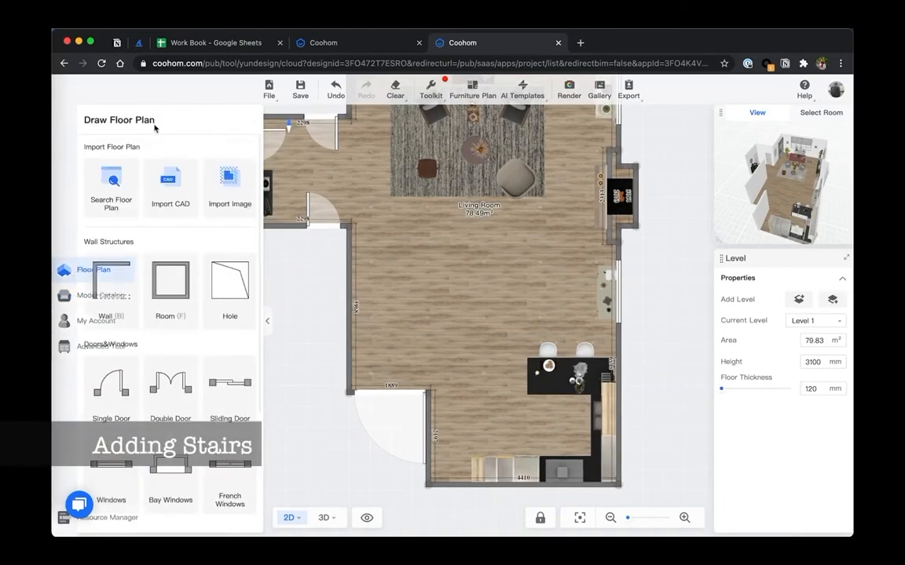
click(101, 295)
click(188, 117)
text(s)
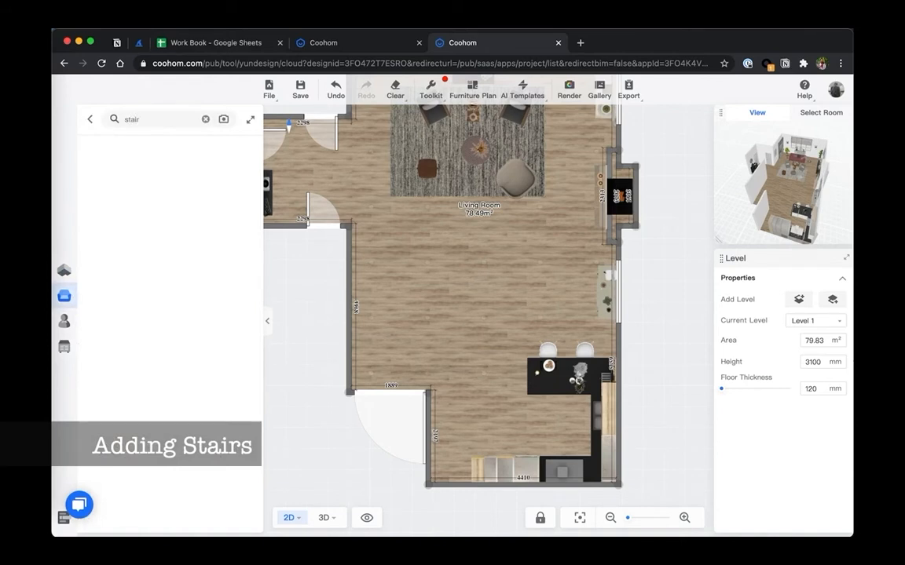
text(tair)
key(Return)
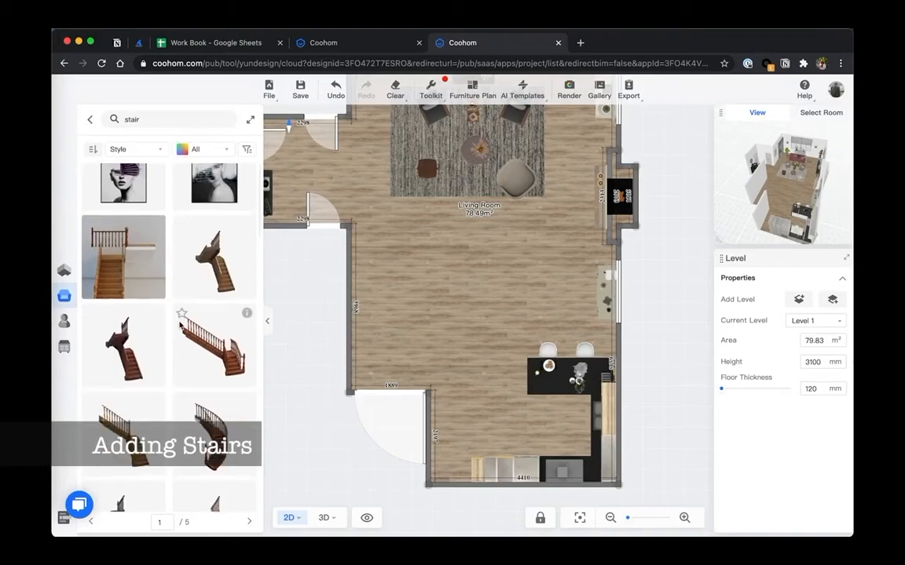
Compare the stair models and place the Yongji Stair-U-2 against the cleared dining area's wall opposite the window
mouse_move(155, 172)
scroll(203, 323, down, 2)
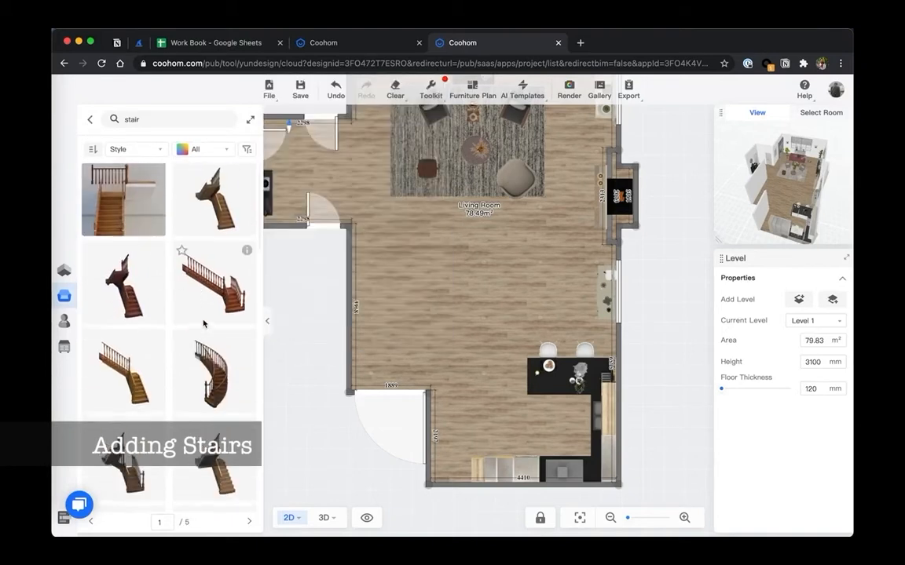
scroll(156, 236, down, 3)
mouse_move(156, 214)
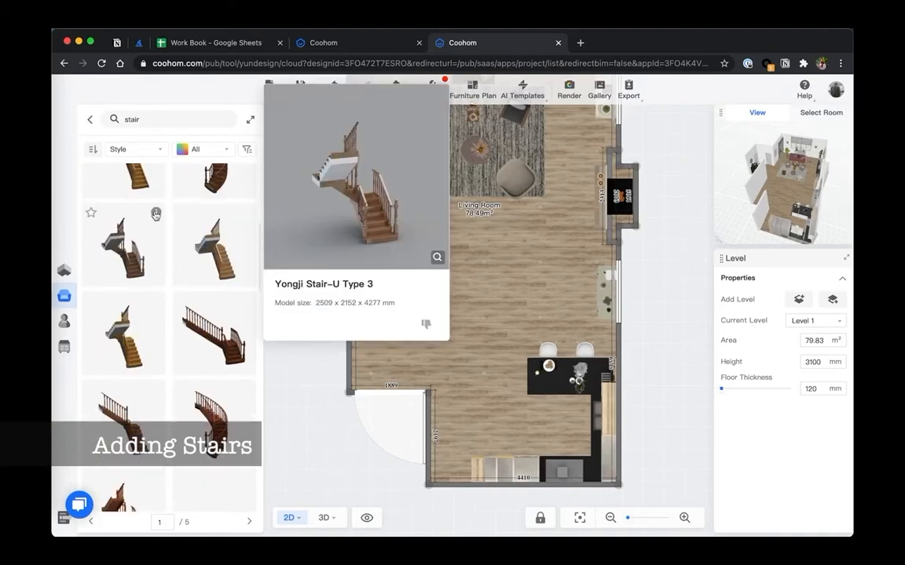
scroll(157, 224, up, 1)
mouse_move(248, 249)
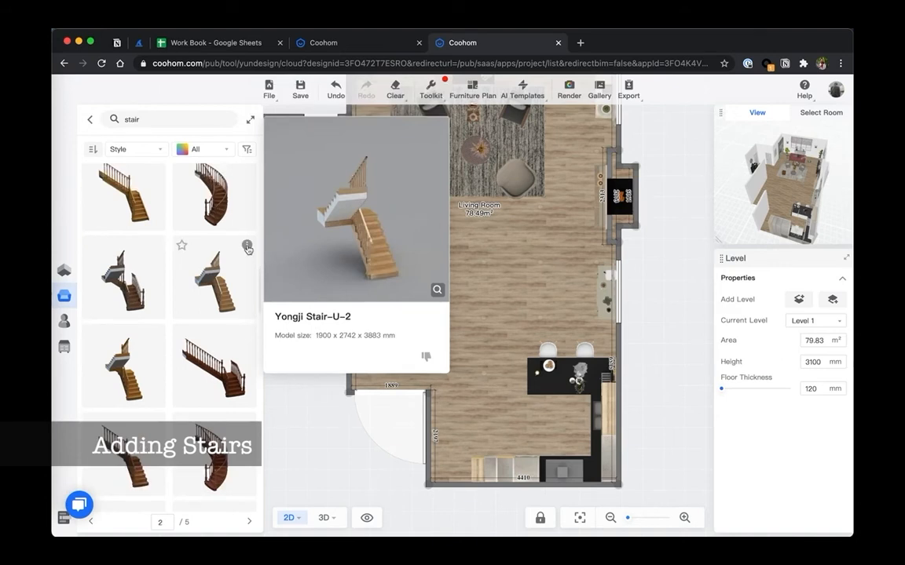
click(219, 276)
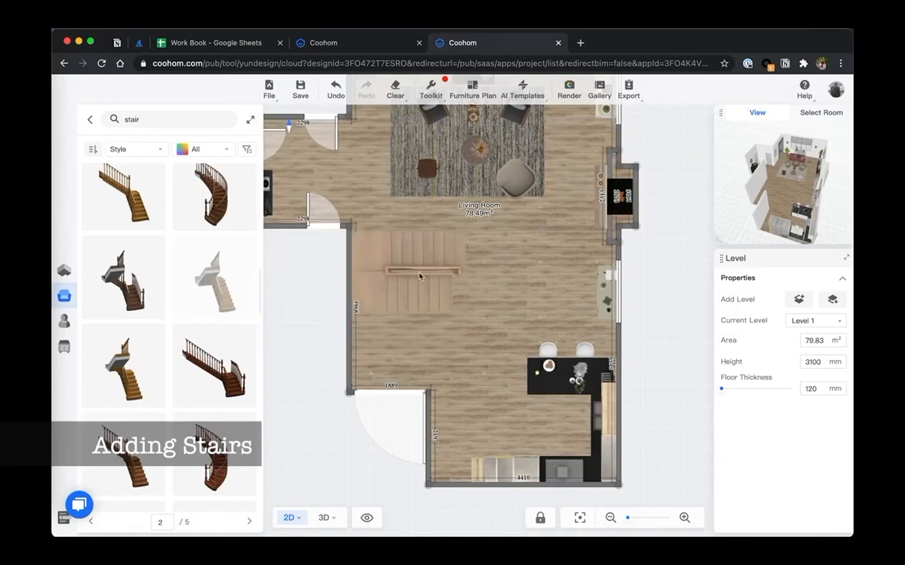
click(413, 290)
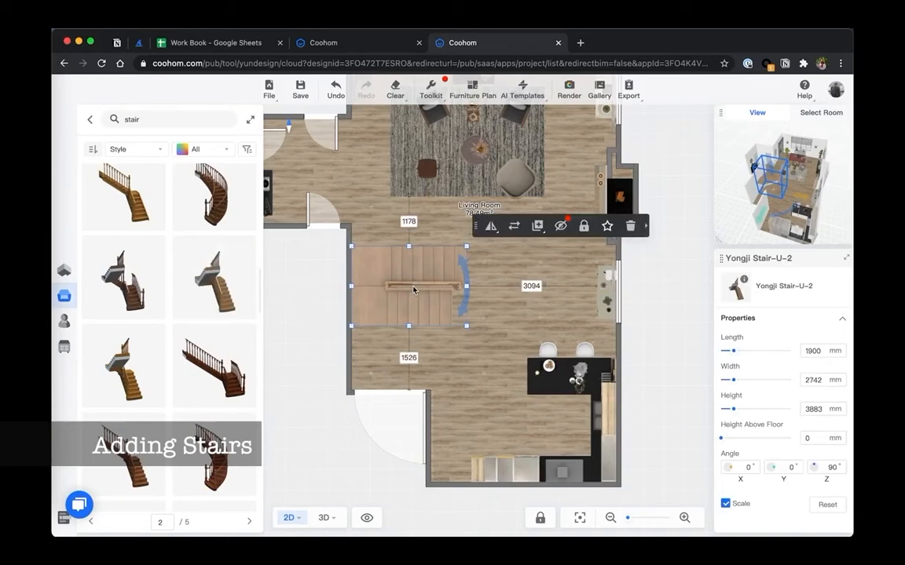
Rotate the staircase to a Z angle of 0° and move it so it runs lengthwise along the wall
drag(466, 303, 400, 323)
drag(389, 256, 372, 250)
click(685, 323)
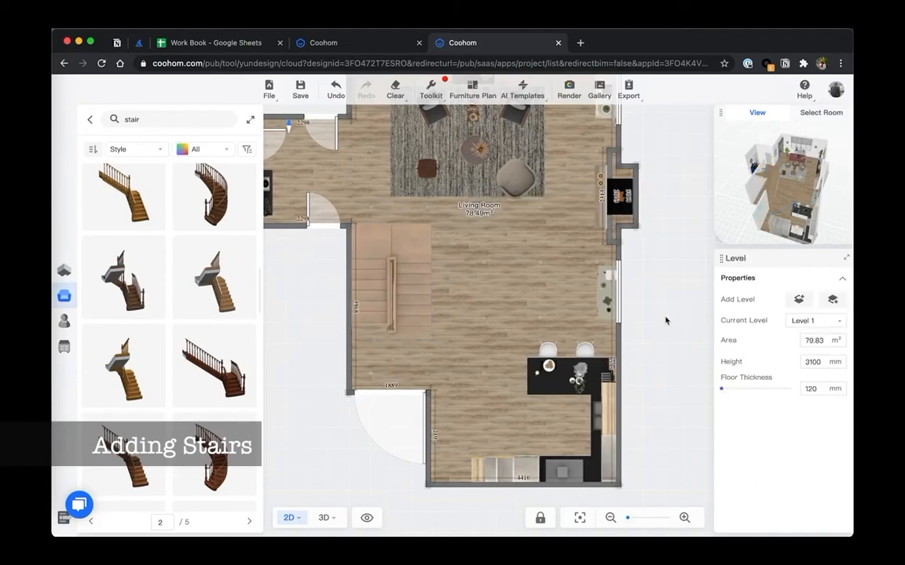
In the 3D view, shift the staircase slightly along its wall toward the entrance door, leaving about 1186 mm at that end
key(3)
drag(654, 319, 516, 315)
drag(438, 195, 567, 251)
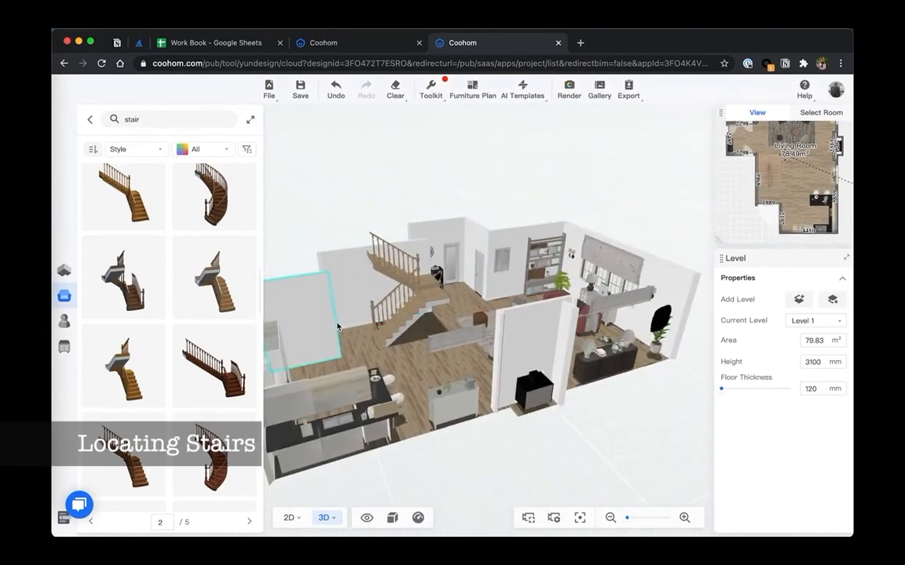
drag(438, 269, 373, 267)
scroll(471, 262, up, 5)
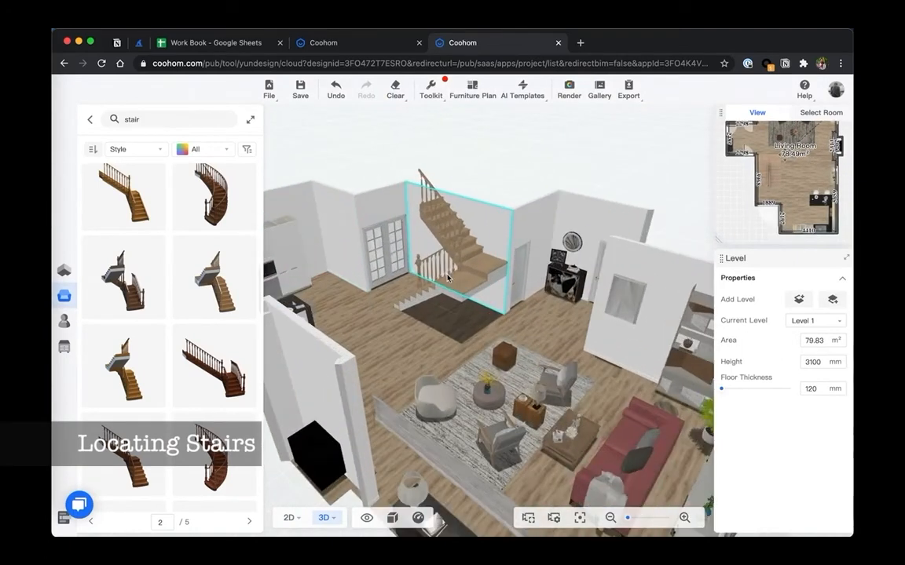
scroll(488, 287, down, 6)
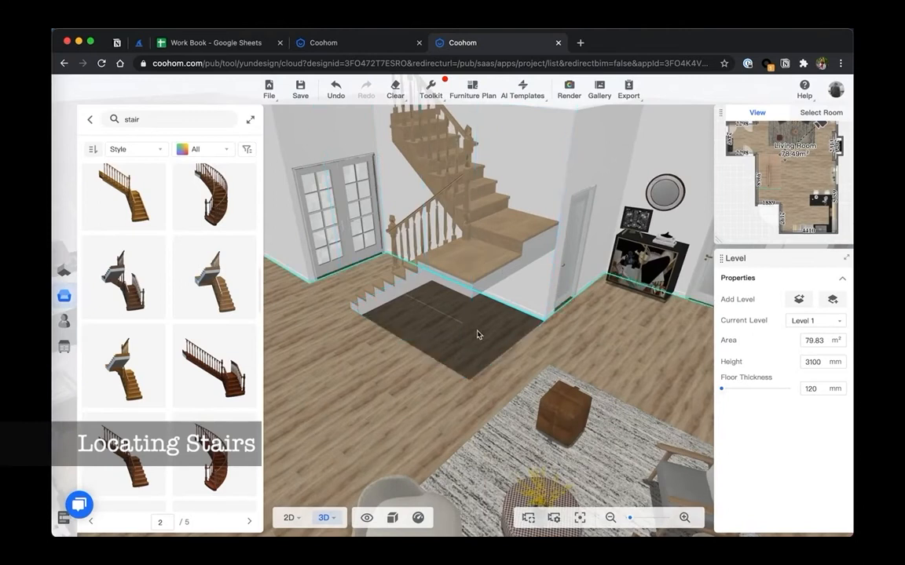
drag(488, 286, 473, 284)
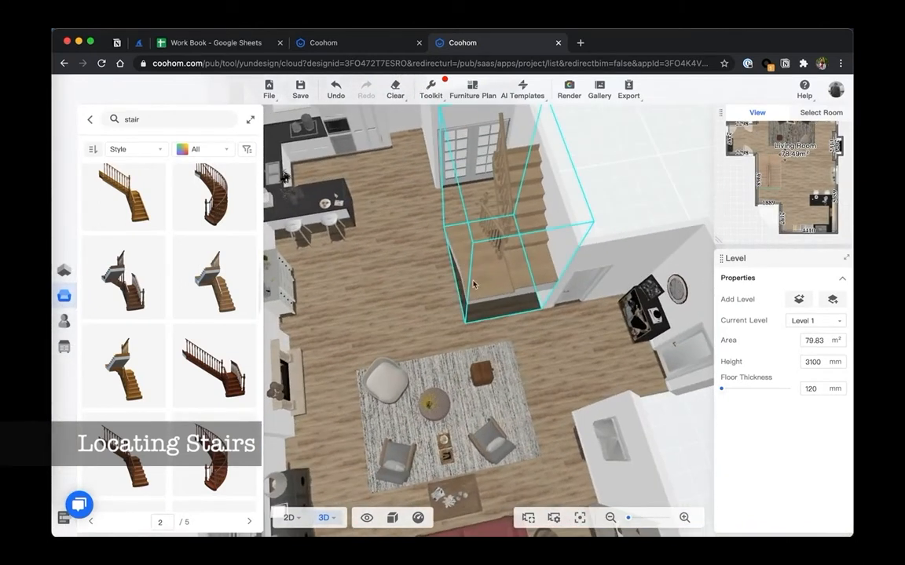
click(507, 271)
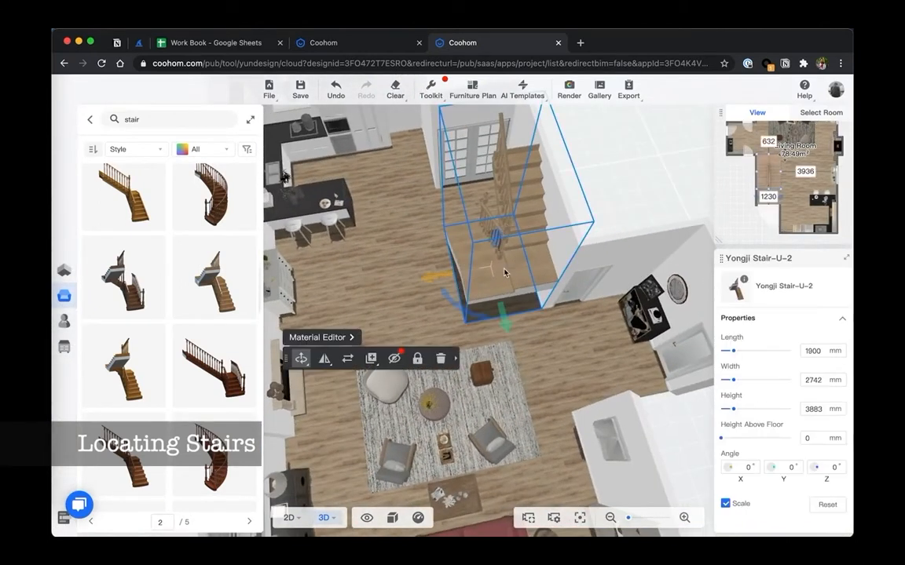
mouse_move(512, 266)
mouse_down()
mouse_move(478, 262)
mouse_move(458, 273)
mouse_move(503, 268)
mouse_move(498, 278)
mouse_move(509, 254)
mouse_move(512, 263)
mouse_up()
right_drag(512, 264, 522, 284)
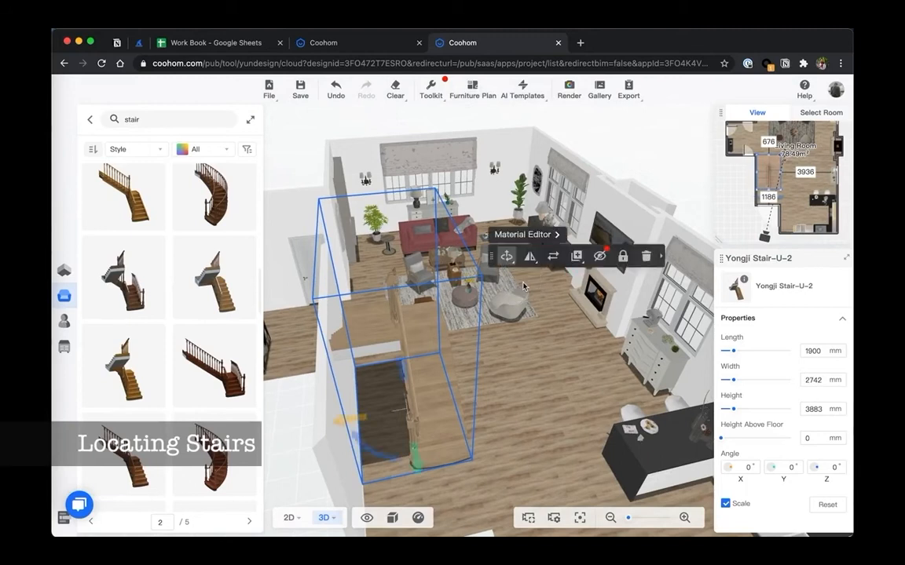
click(646, 154)
Switch to Level 2 in the 2D floor plan and delete the large single door beside the stair area
click(89, 119)
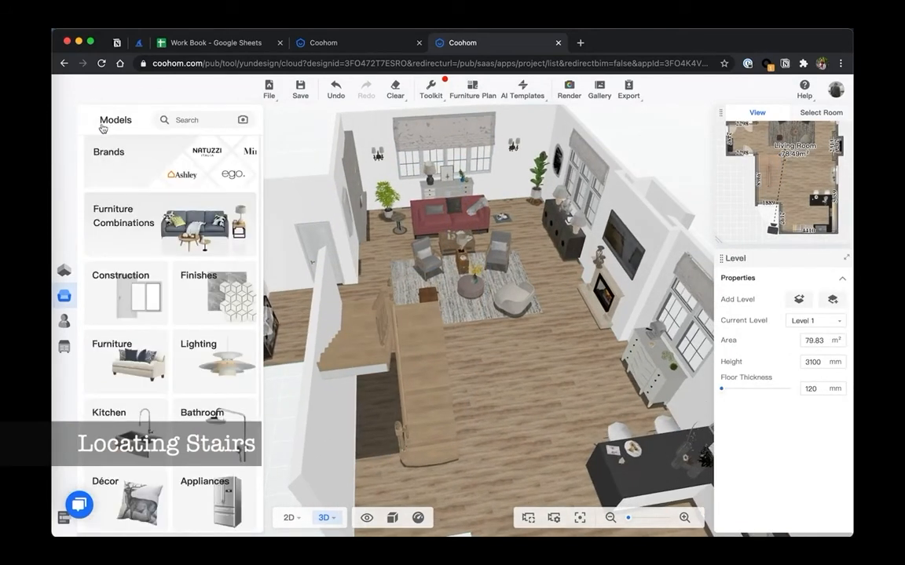
click(817, 321)
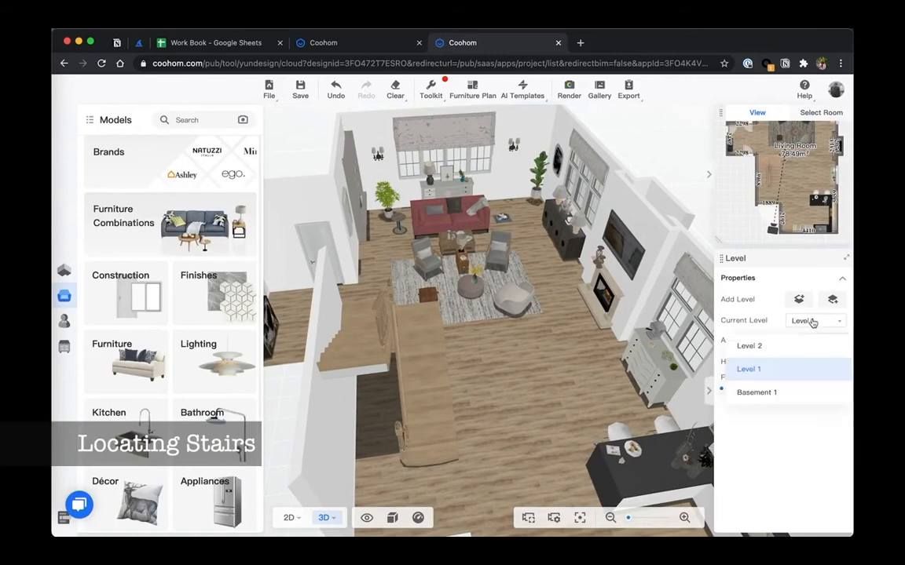
click(755, 345)
drag(460, 224, 492, 244)
click(289, 518)
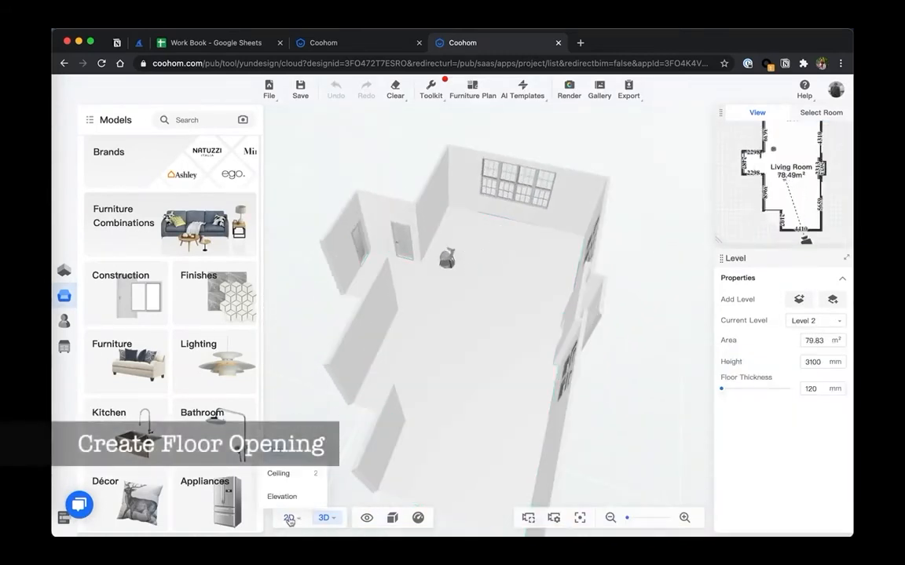
click(283, 450)
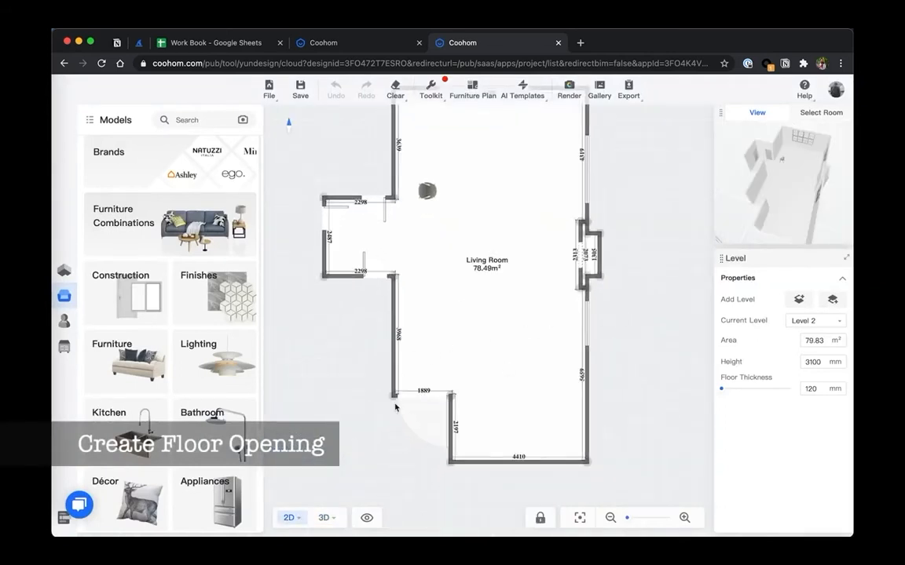
click(414, 430)
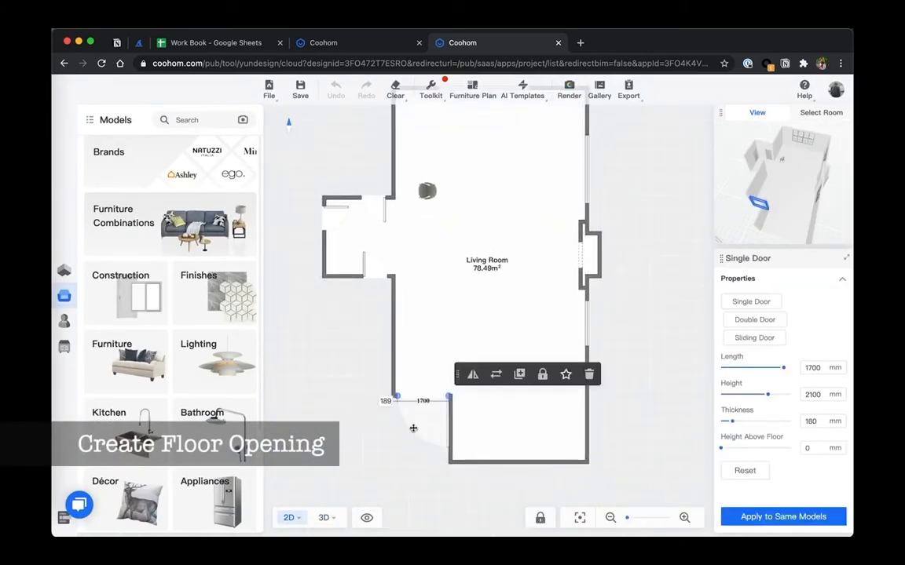
click(589, 374)
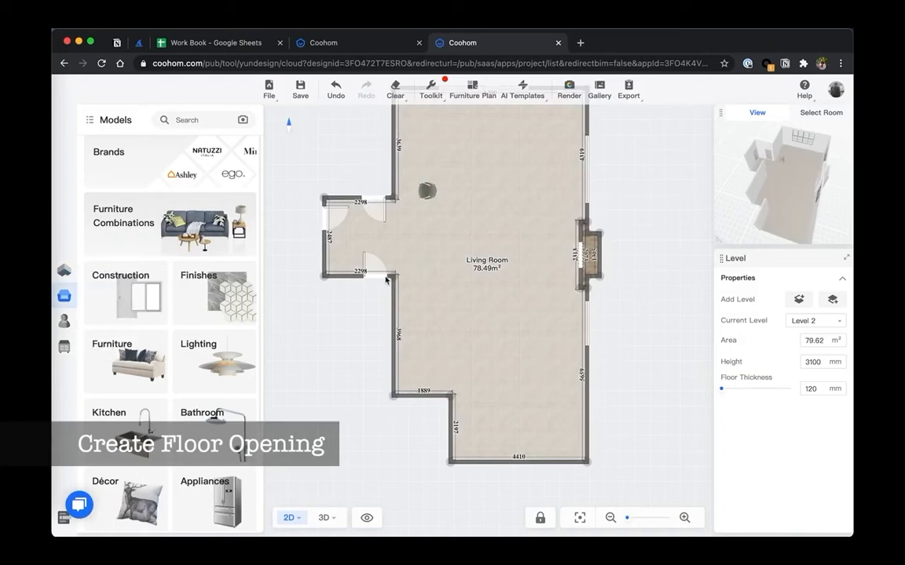
Draw a rectangular hole about 1829 by 3968 mm in Level 2's floor above the staircase, and show it in 3D
mouse_move(69, 348)
click(86, 271)
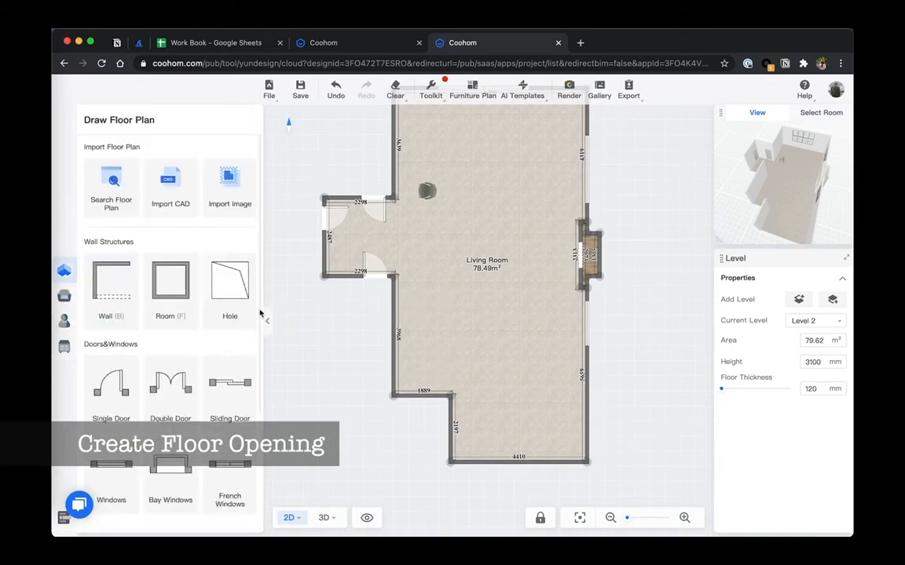
click(231, 284)
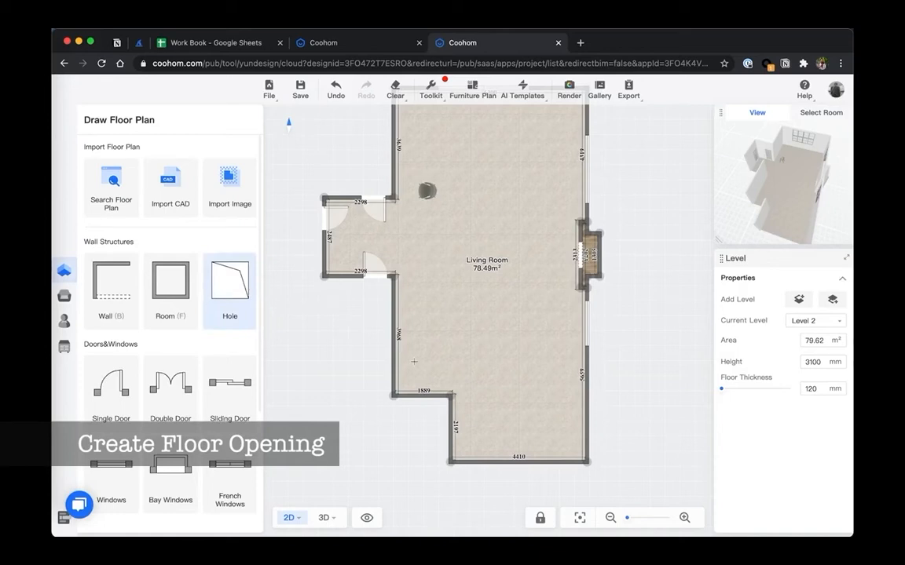
scroll(413, 361, up, 5)
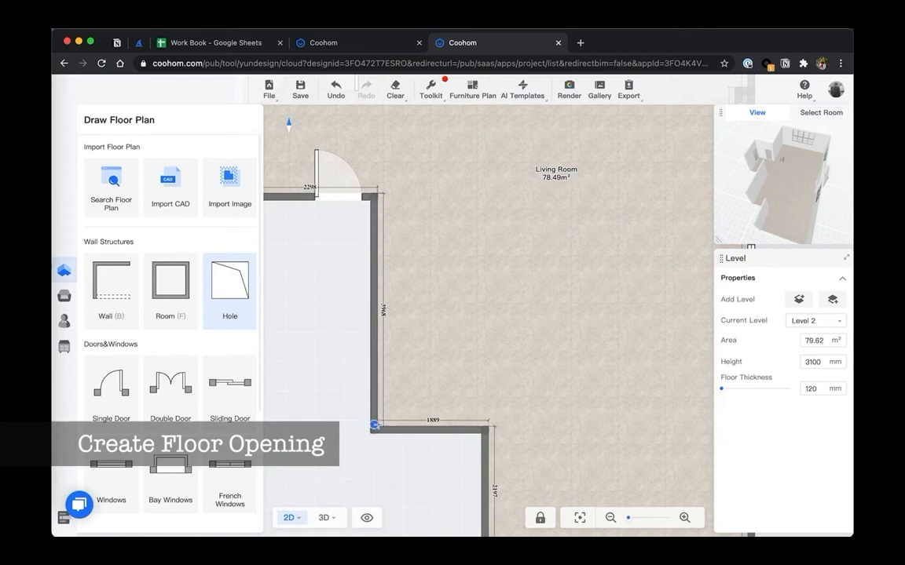
click(377, 426)
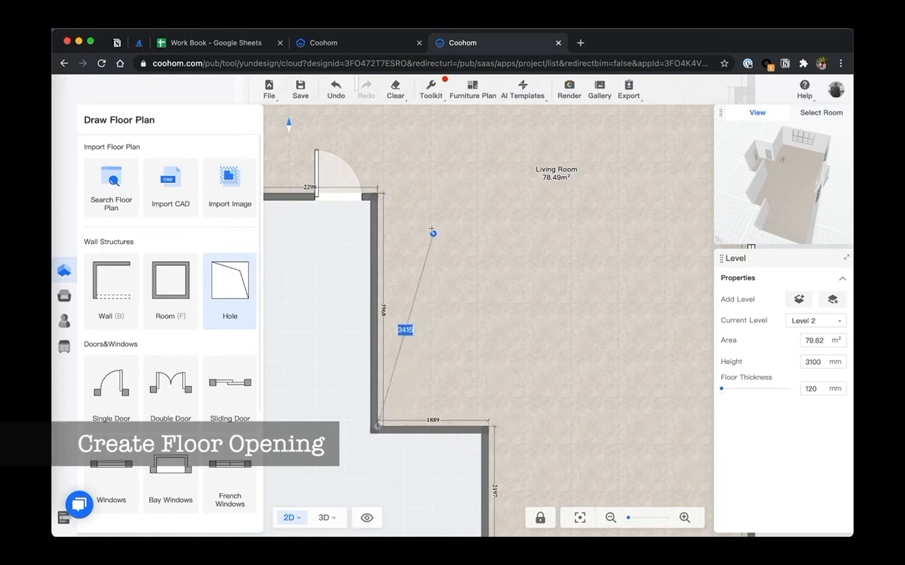
click(377, 192)
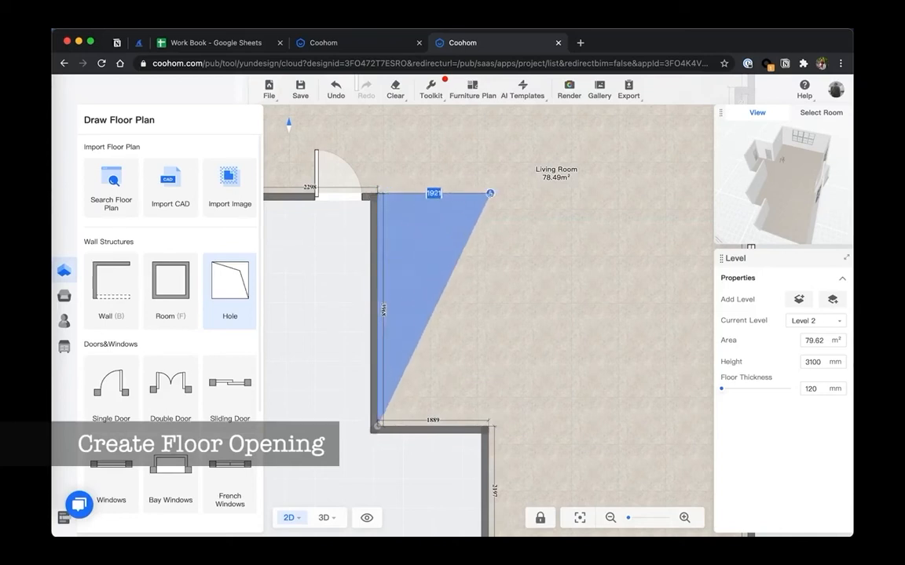
click(484, 193)
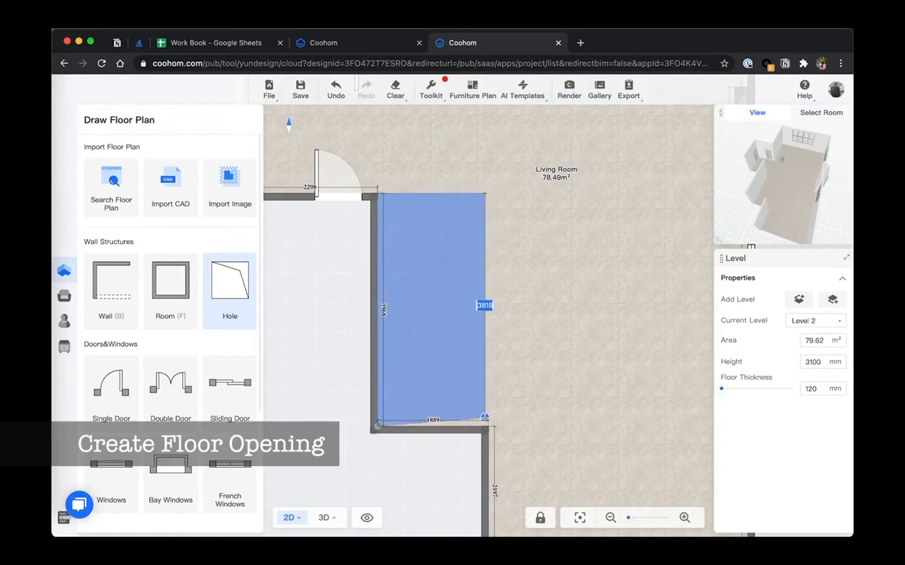
click(484, 426)
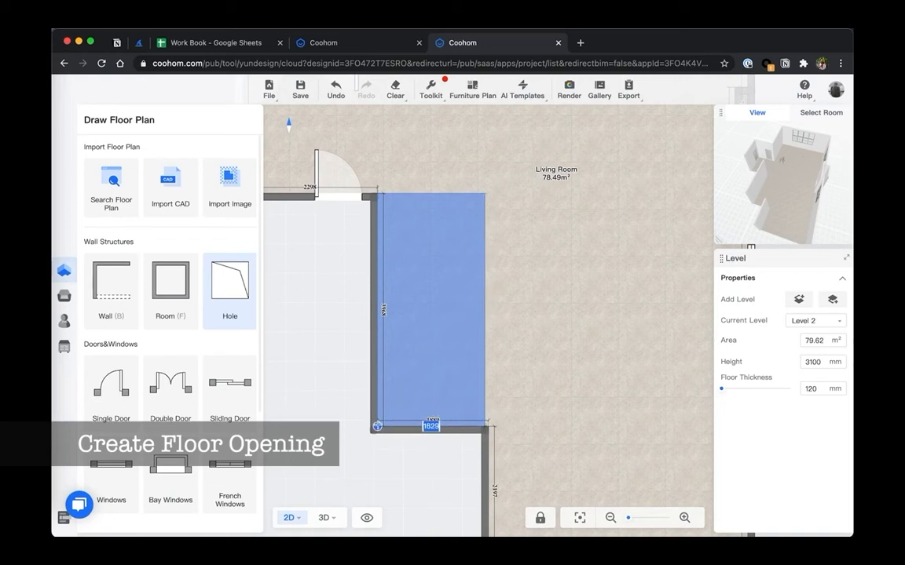
click(377, 426)
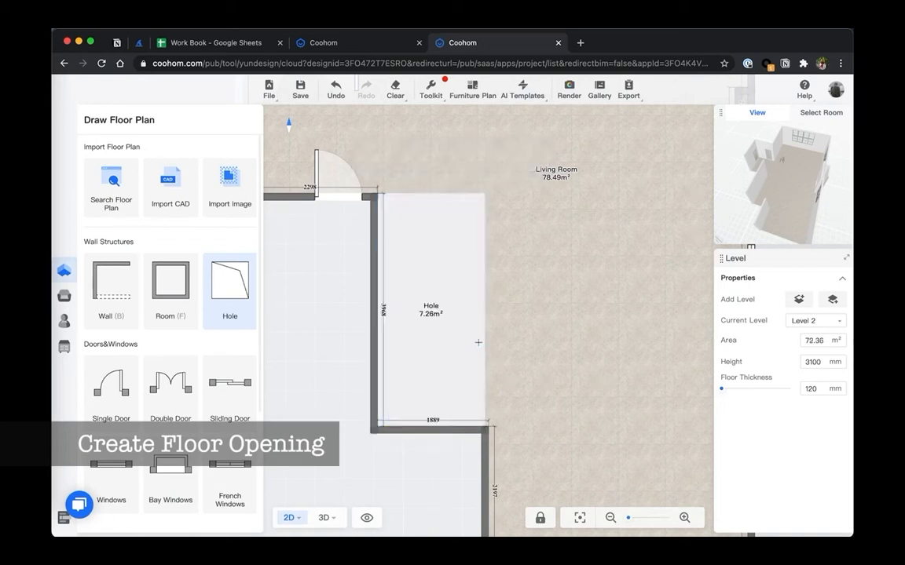
key(Escape)
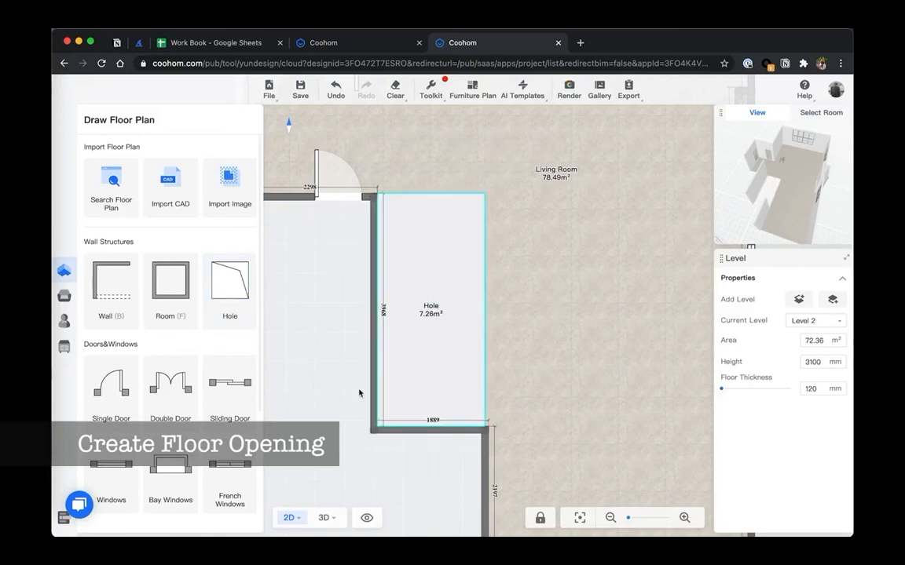
click(324, 518)
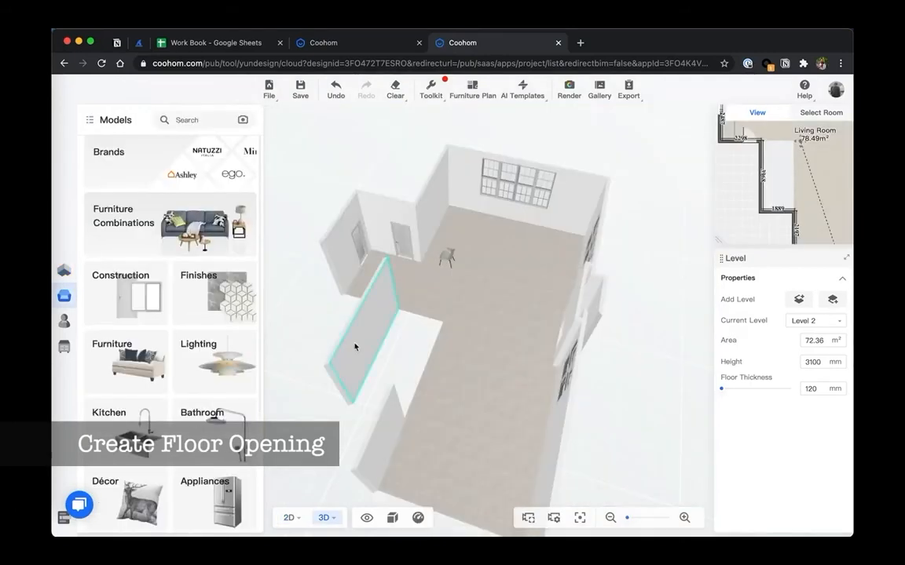
Turn on wall display in the 3D view and inspect the rectangular opening in Level 2's floor up close
drag(313, 307, 560, 297)
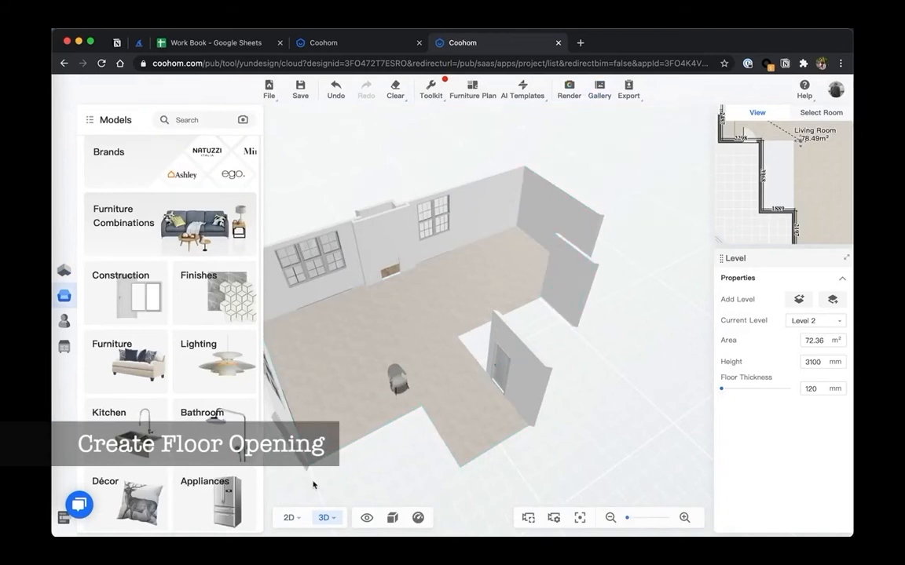
mouse_move(365, 520)
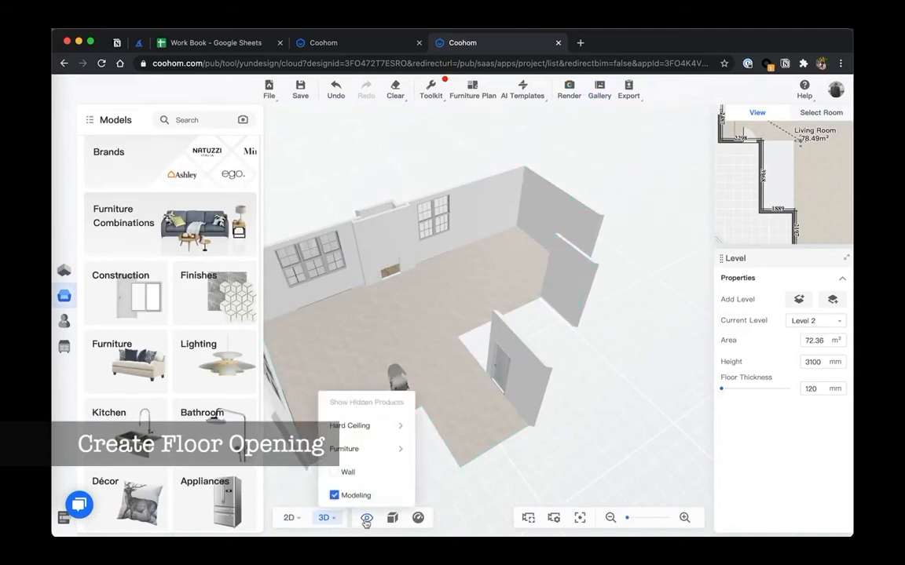
click(334, 473)
drag(584, 307, 499, 265)
scroll(498, 265, up, 5)
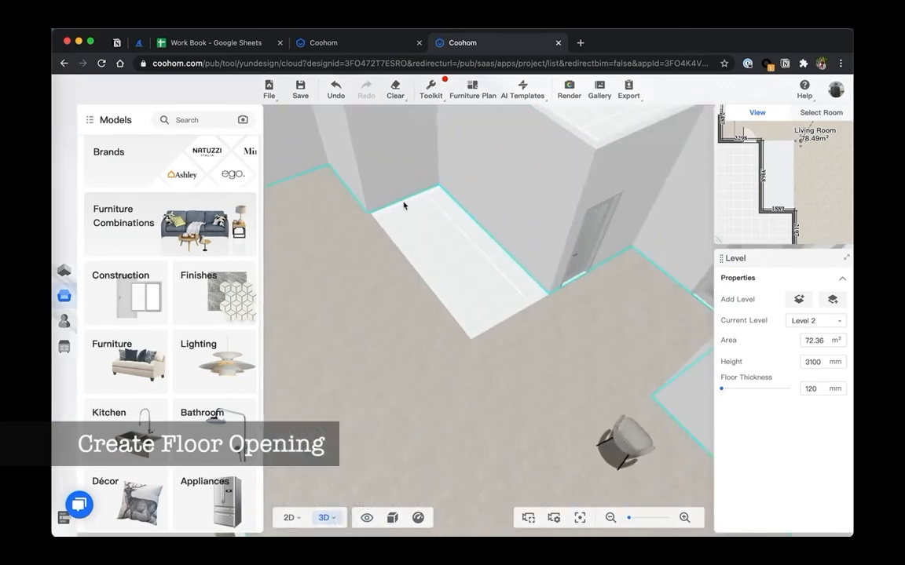
drag(473, 269, 453, 274)
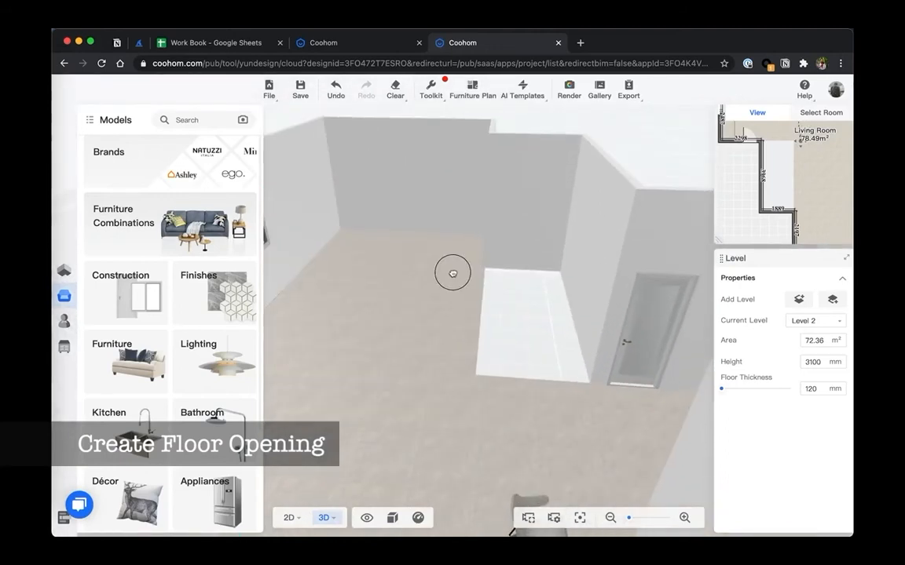
Switch to Level 1 in 3D and enter Walk mode to view the interior at eye level
click(805, 322)
click(750, 369)
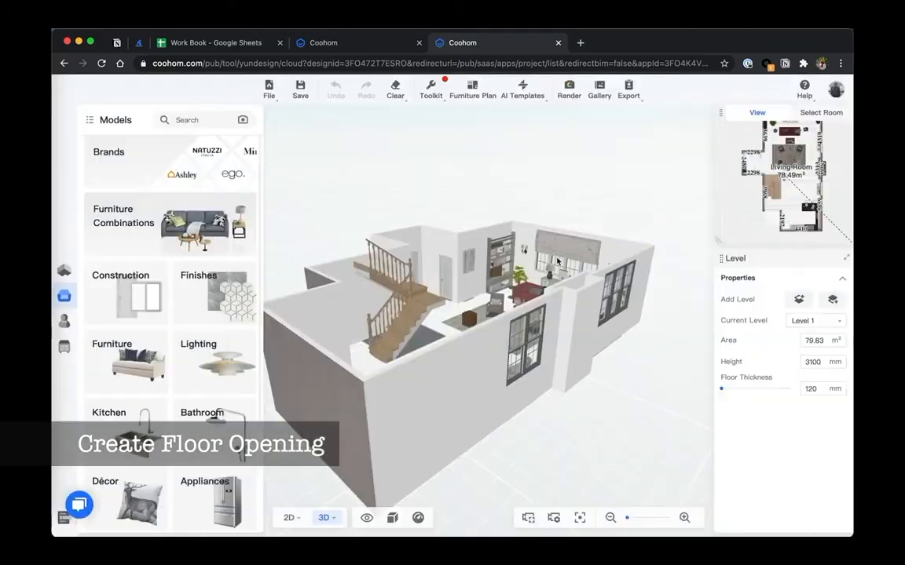
drag(454, 236, 446, 284)
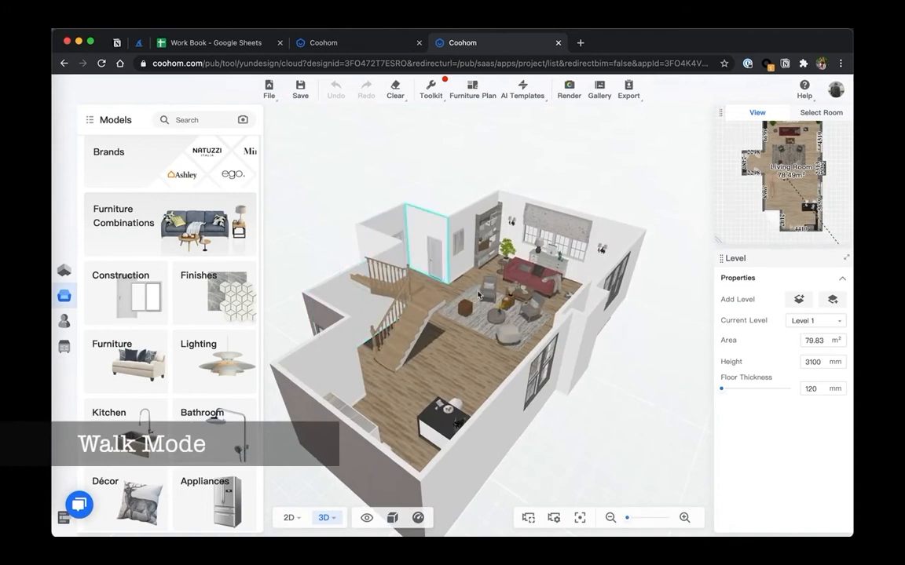
mouse_move(329, 519)
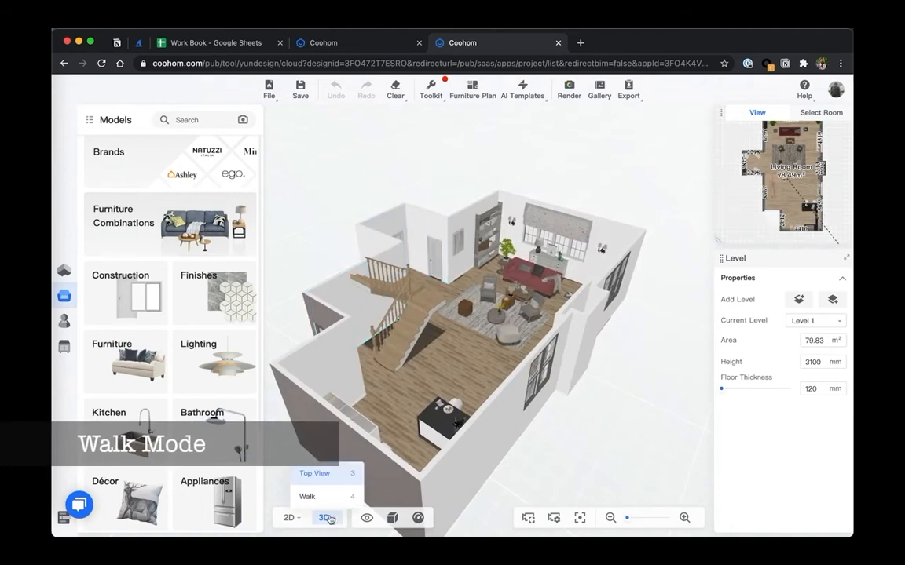
click(319, 498)
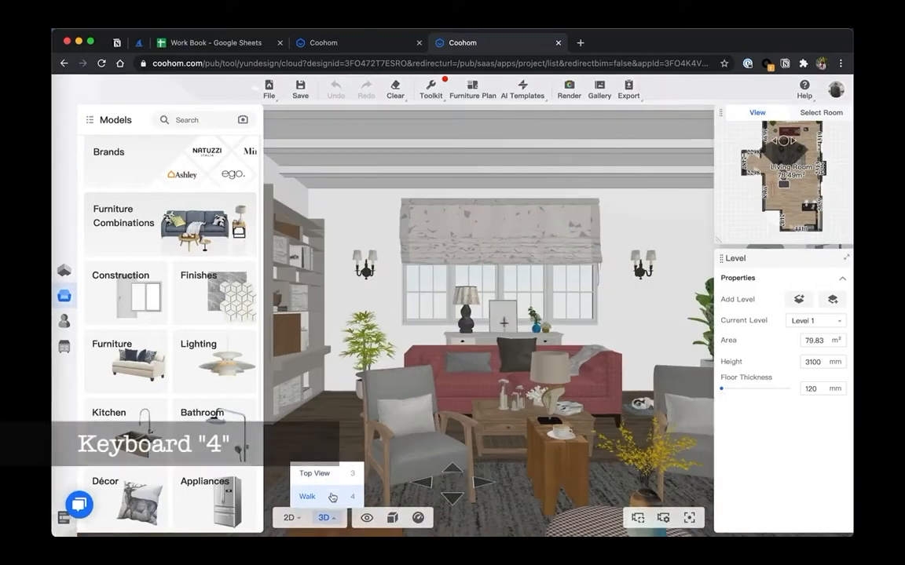
Look around the Level 1 living room in Walk mode toward the kitchen and staircase
drag(370, 304, 613, 316)
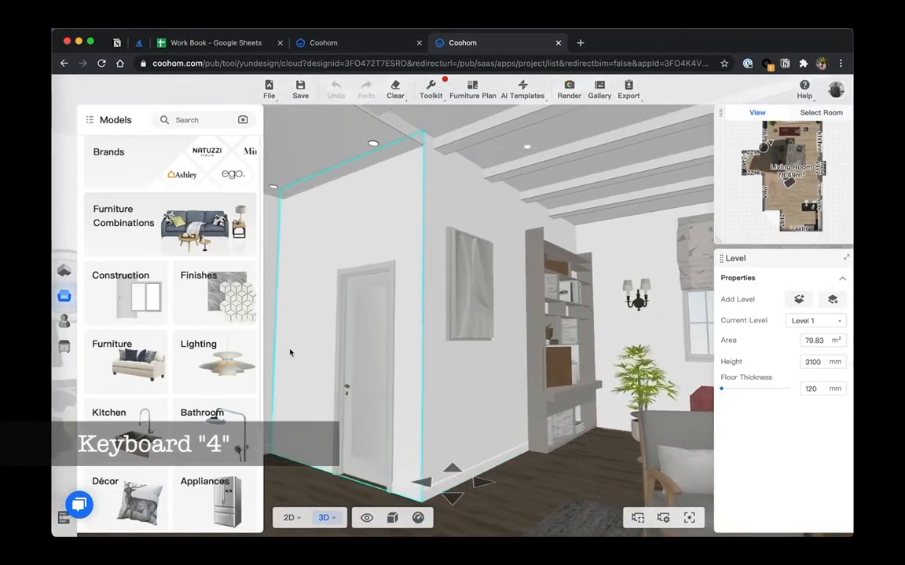
drag(289, 351, 515, 323)
drag(367, 307, 495, 337)
drag(336, 347, 488, 343)
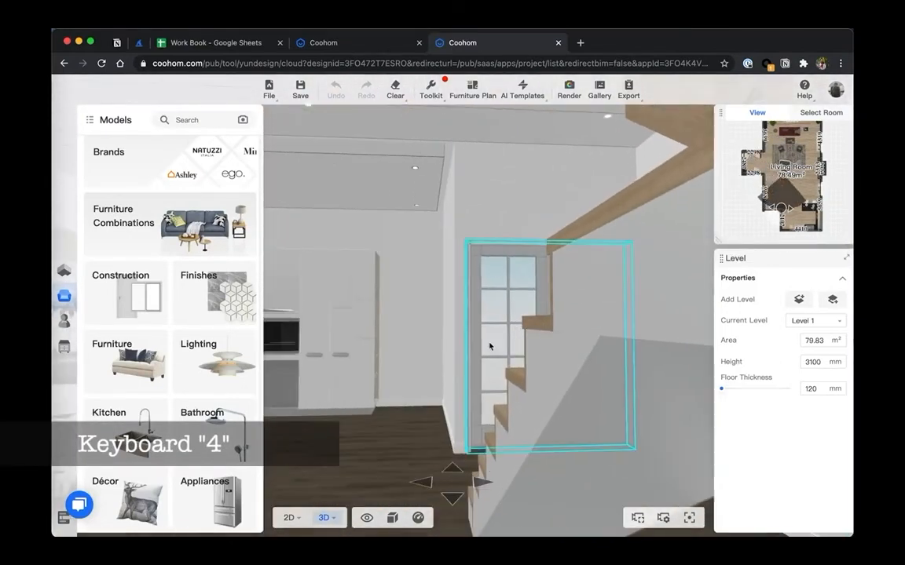
drag(399, 305, 453, 340)
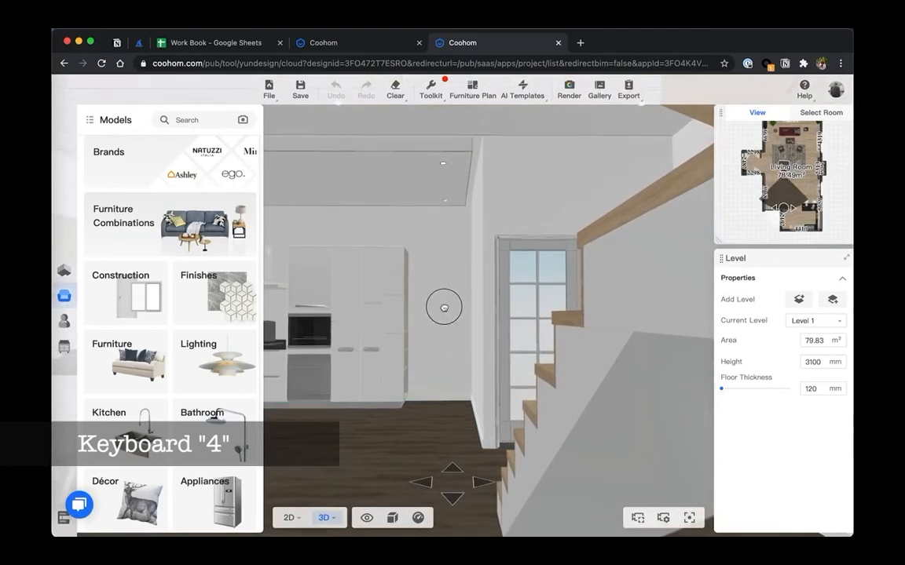
click(445, 301)
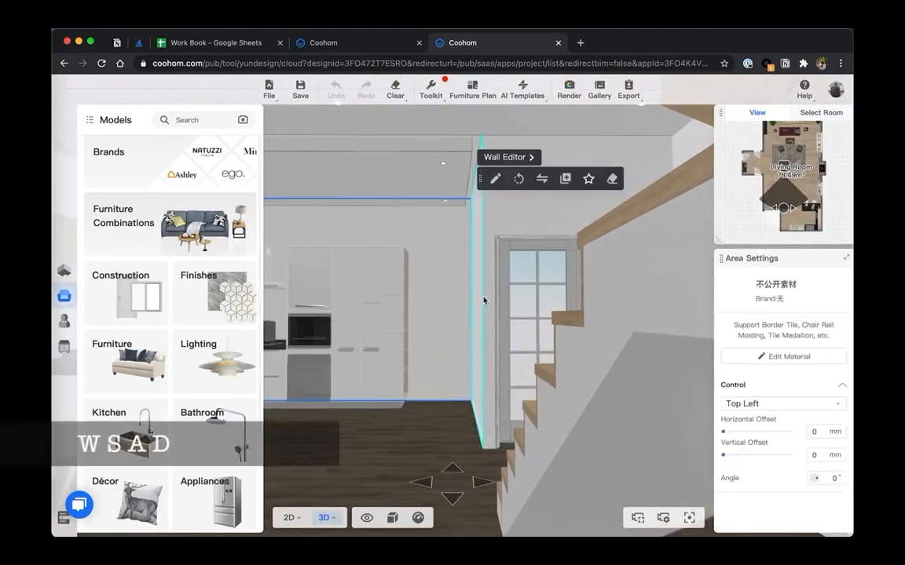
Walk forward, backward and sideways through Level 1 to examine the staircase and the ceiling opening above it
key(w)
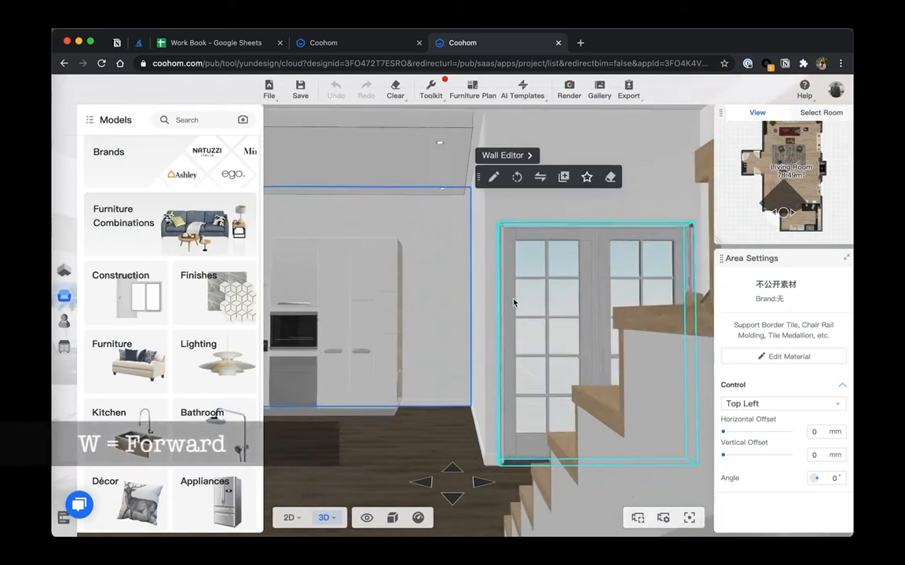
key(s)
key(a)
key(d)
drag(407, 268, 611, 269)
key(d)
mouse_move(525, 265)
mouse_down()
mouse_move(546, 274)
mouse_move(520, 259)
mouse_up()
drag(473, 219, 454, 219)
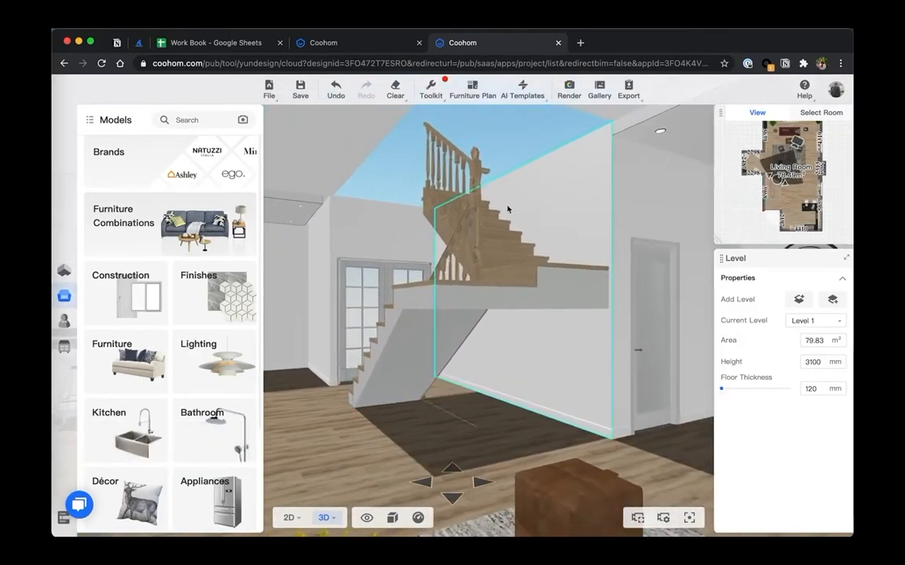
drag(507, 209, 502, 212)
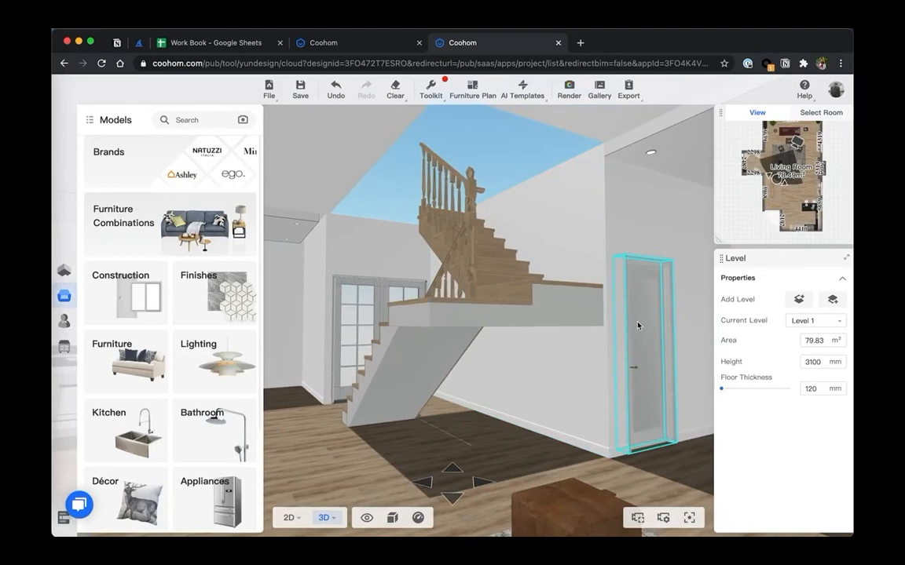
drag(410, 304, 482, 307)
scroll(458, 311, down, 2)
scroll(483, 307, down, 3)
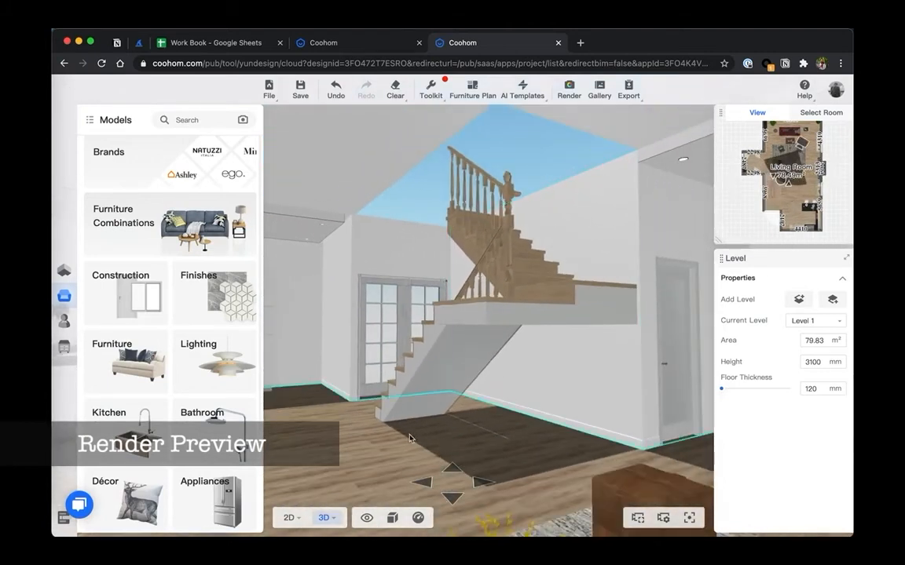
Open the render setup, frame the staircase in Front View, generate a render preview, and return to the design
click(569, 88)
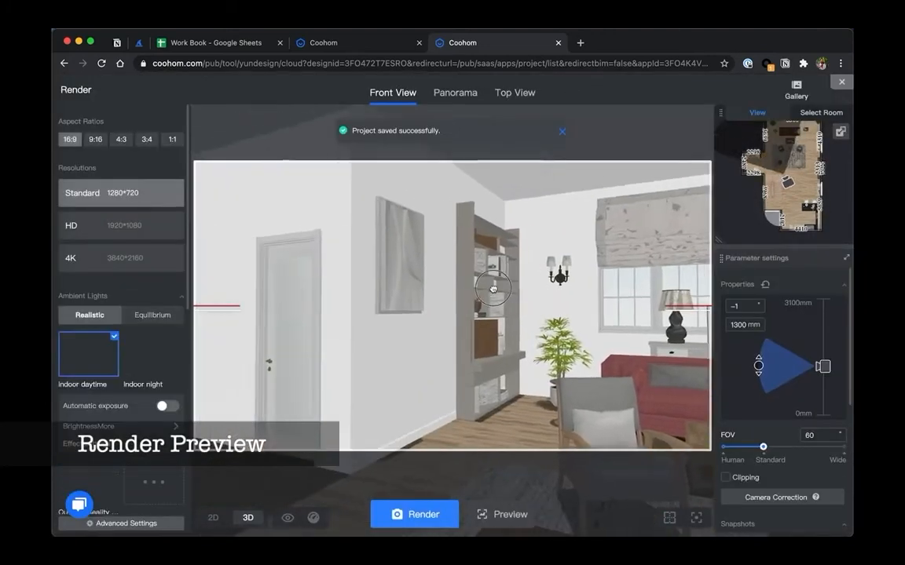
drag(337, 299, 435, 314)
scroll(436, 314, down, 5)
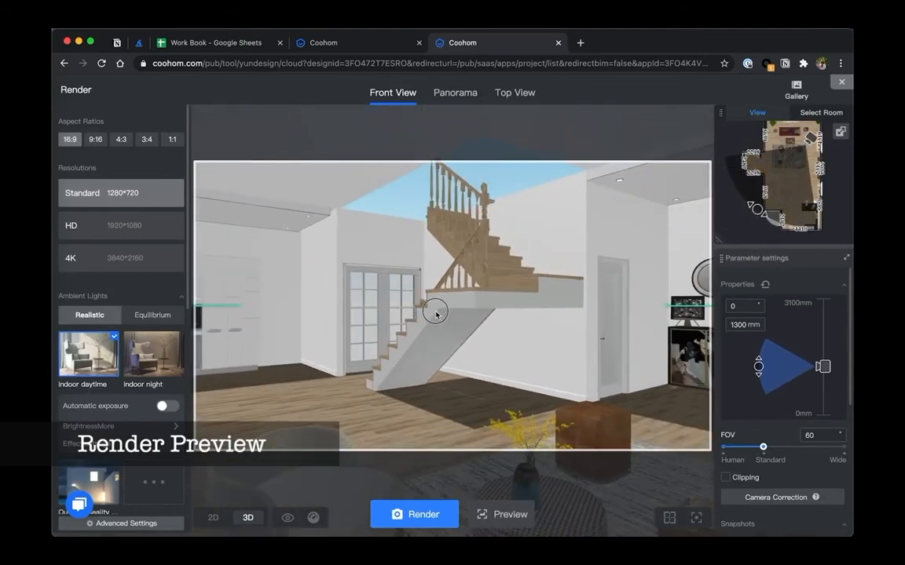
click(506, 516)
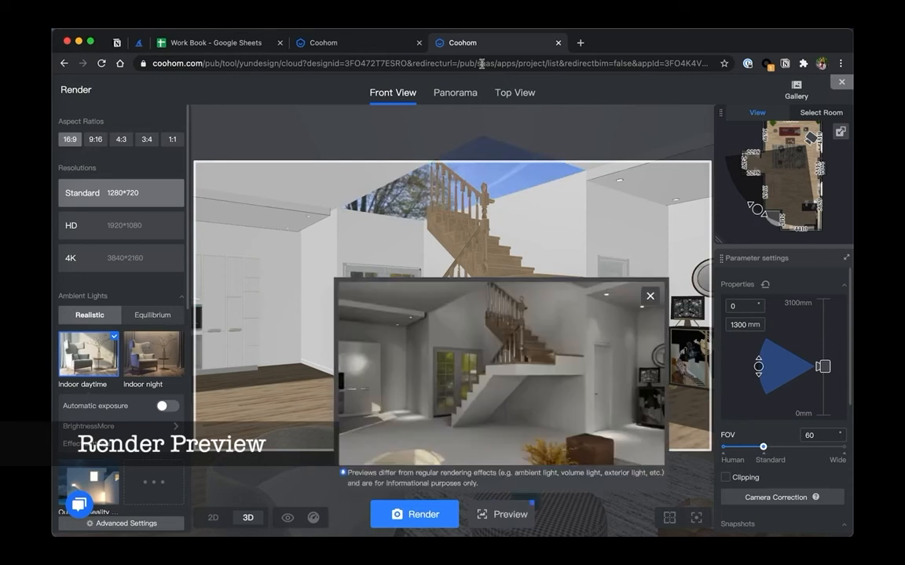
click(441, 29)
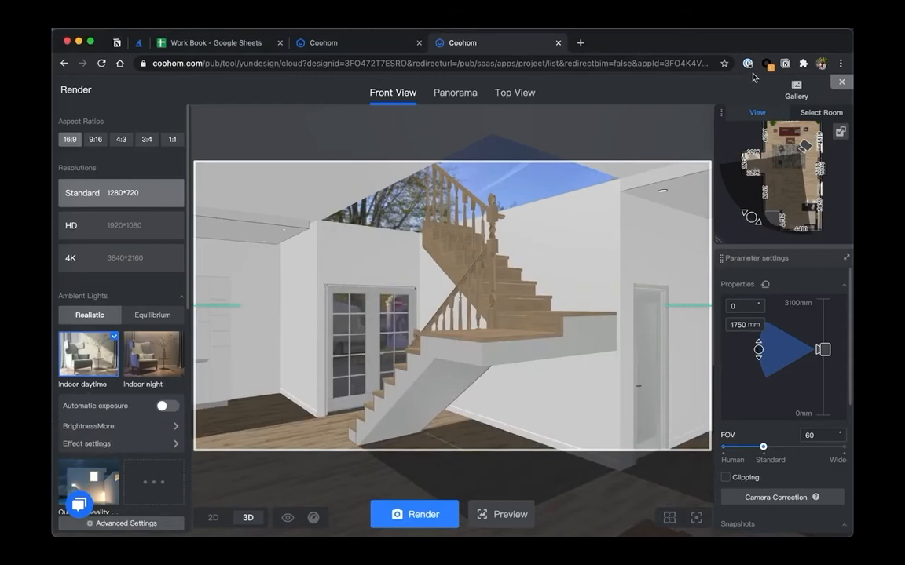
click(841, 82)
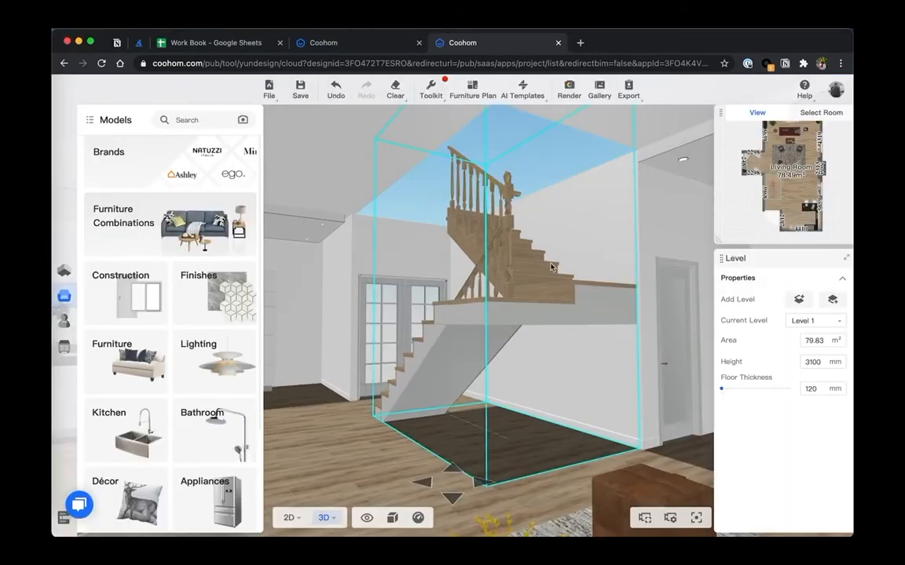
Walk around to the open side of the staircase and view its full flight facing the wall
key(a)
drag(595, 309, 496, 311)
scroll(480, 311, up, 5)
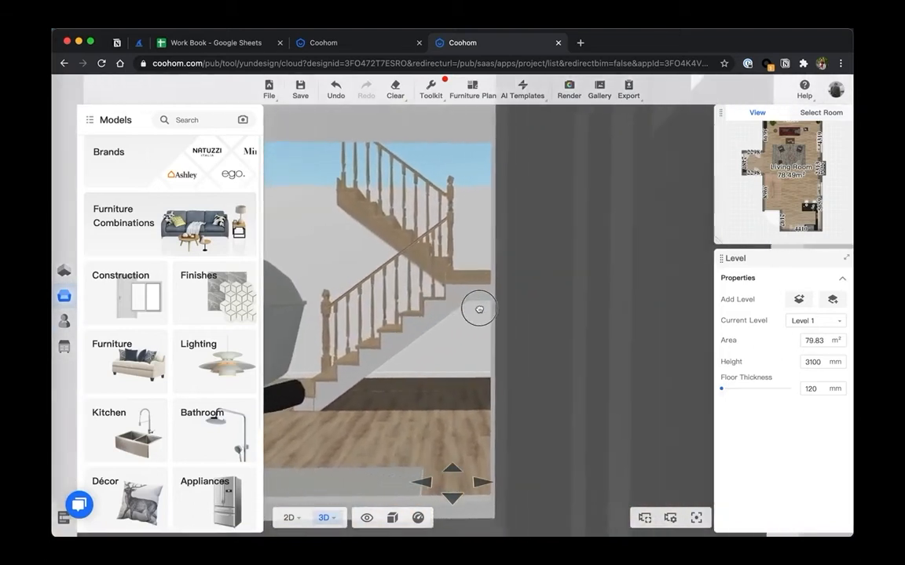
click(495, 305)
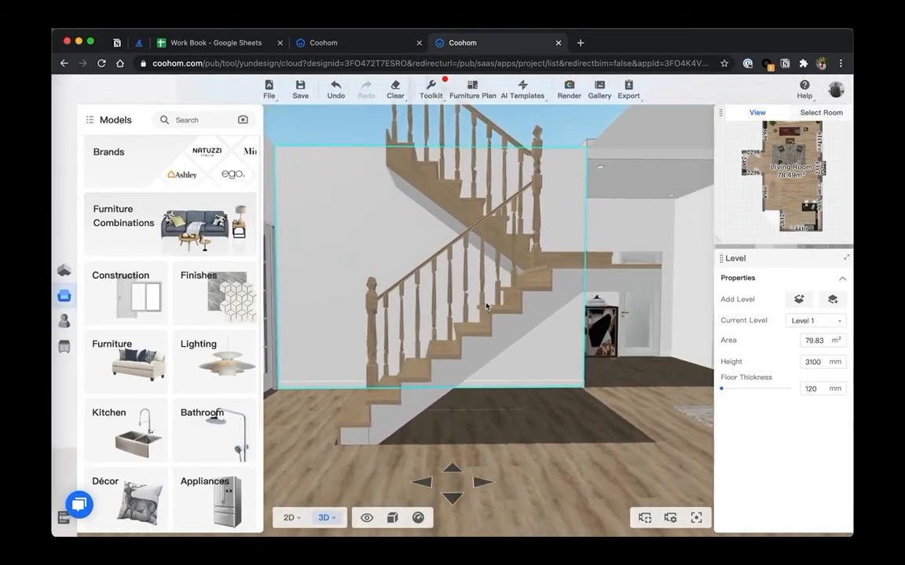
Switch to the 2D floor plan and use the Measure tool to measure the staircase's width from the wall corner
click(430, 88)
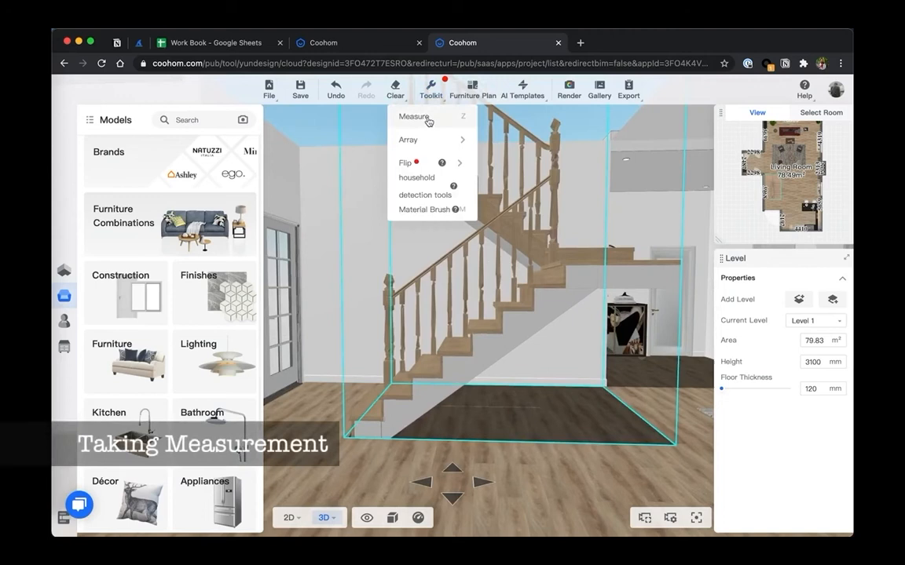
click(424, 120)
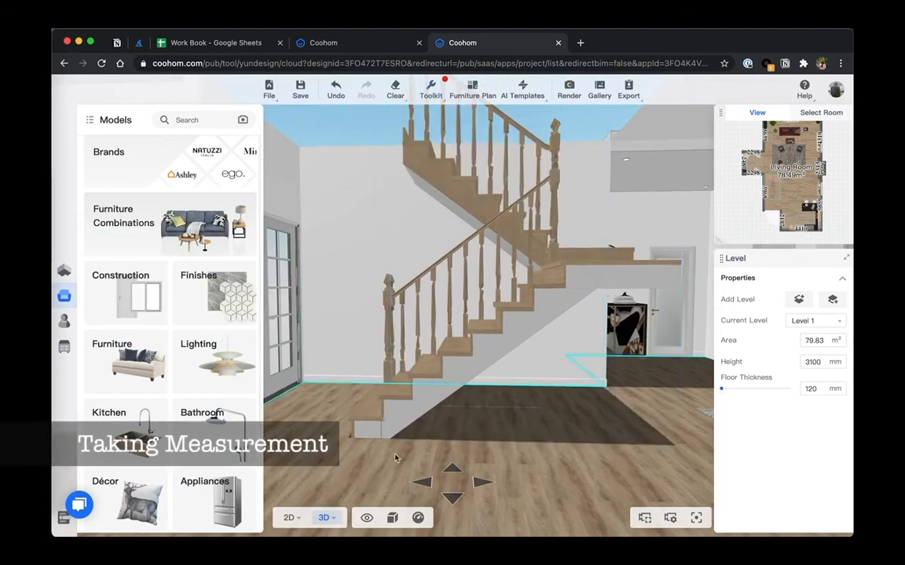
right_drag(388, 437, 477, 394)
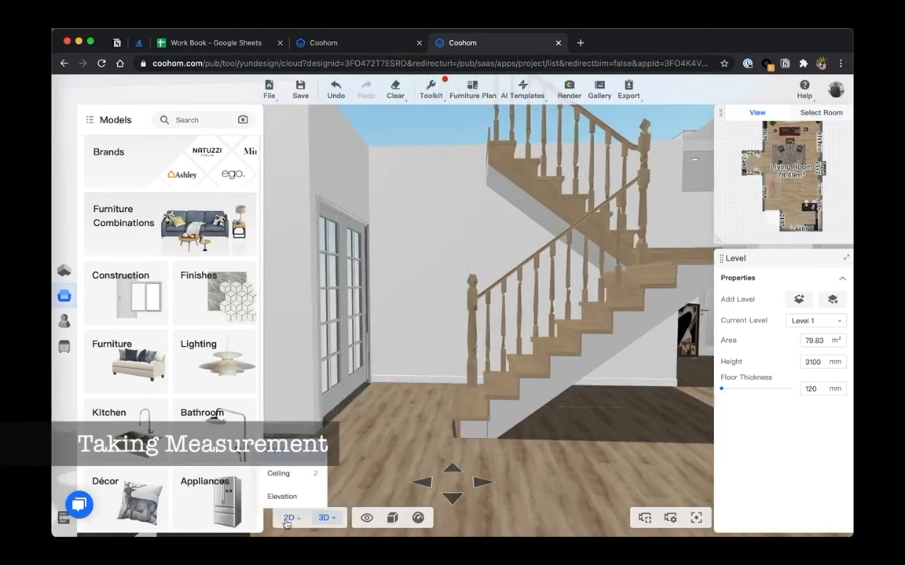
click(289, 517)
drag(429, 395, 430, 303)
scroll(420, 372, up, 8)
key(z)
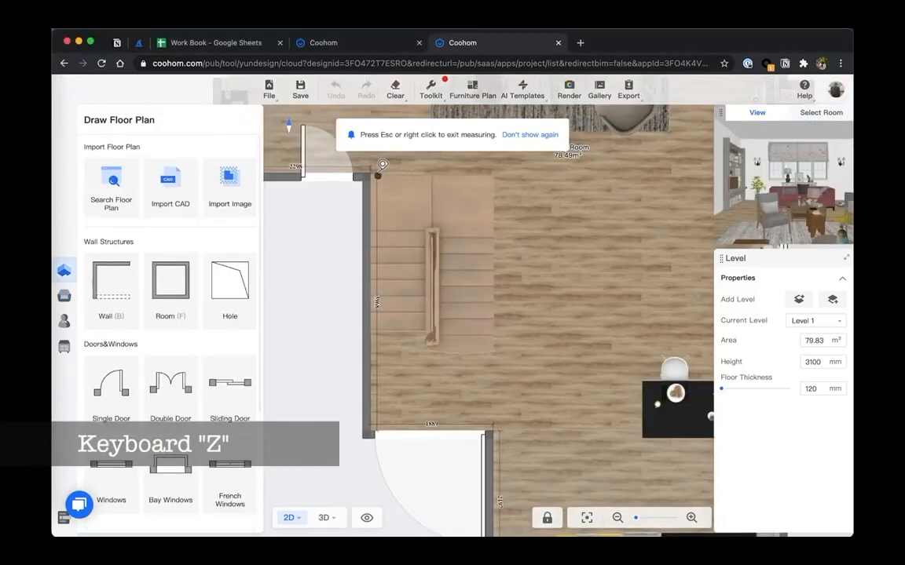
click(370, 172)
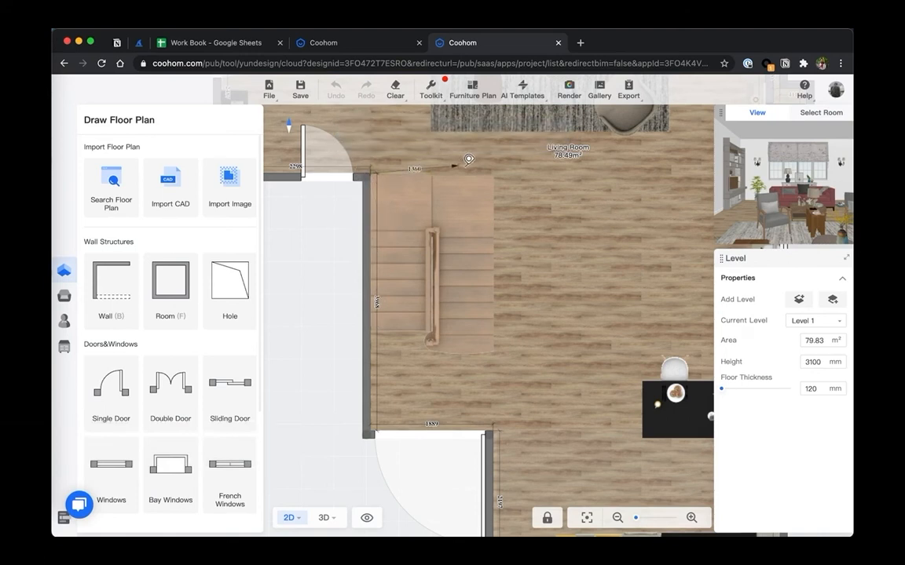
key(Escape)
On Level 2, replace the floor opening with a 1900 by 2400 mm rectangular hole at the wall corner above the stairs
click(813, 322)
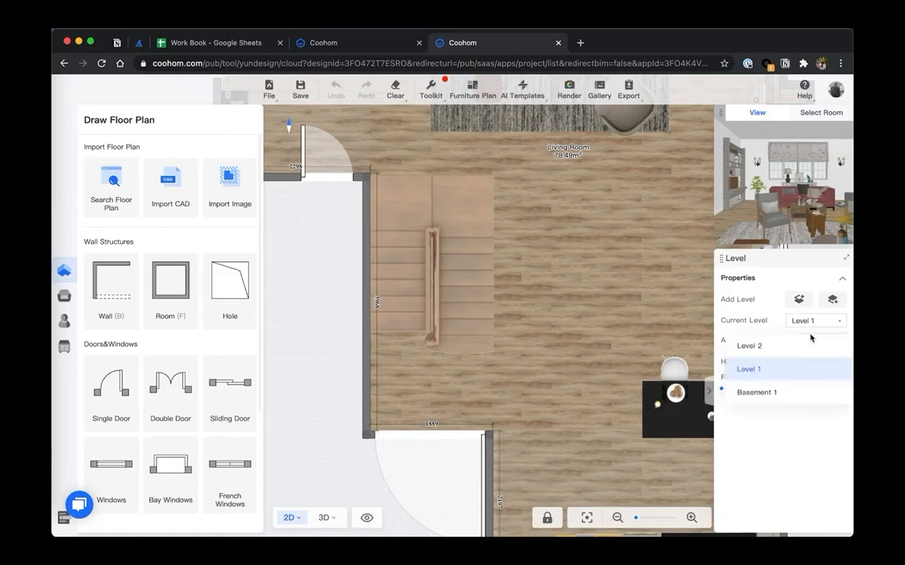
click(750, 346)
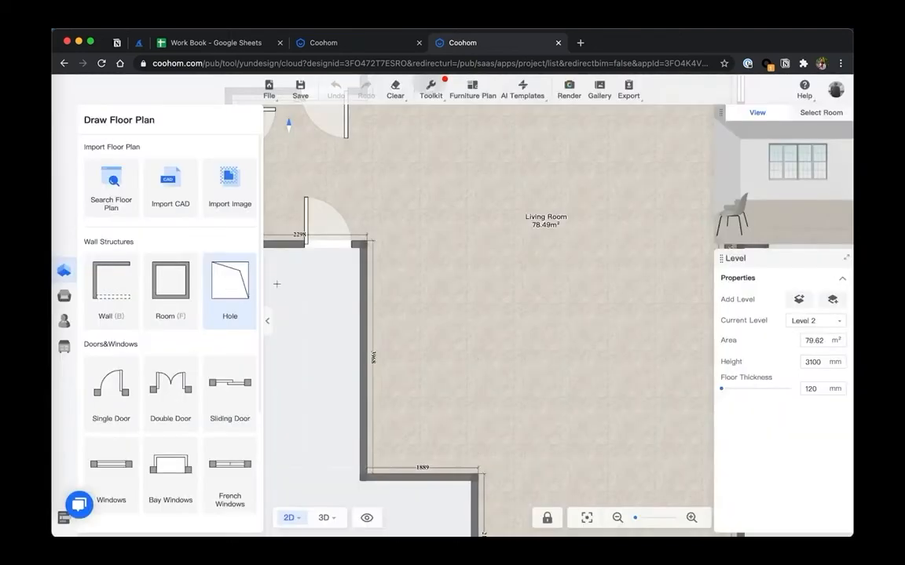
click(366, 241)
text(1900)
key(Return)
text(2400)
key(Return)
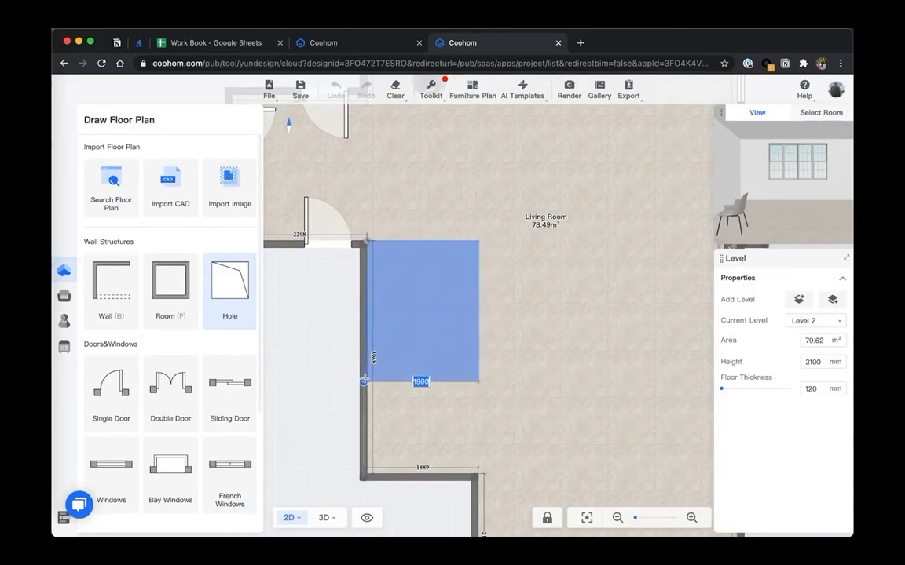
click(367, 382)
click(366, 242)
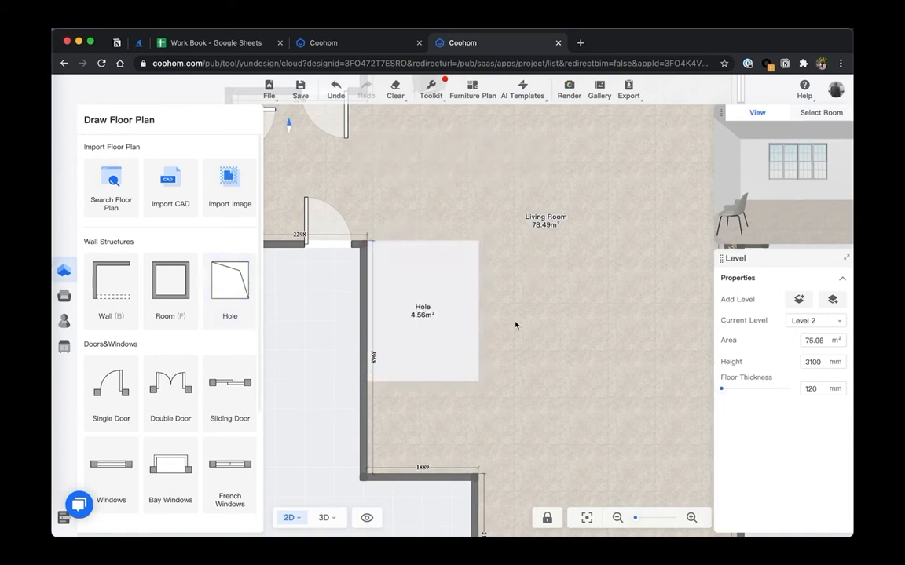
Switch to Level 1 and select the Yongji Stair-U-2 staircase in the 3D walk view
click(795, 321)
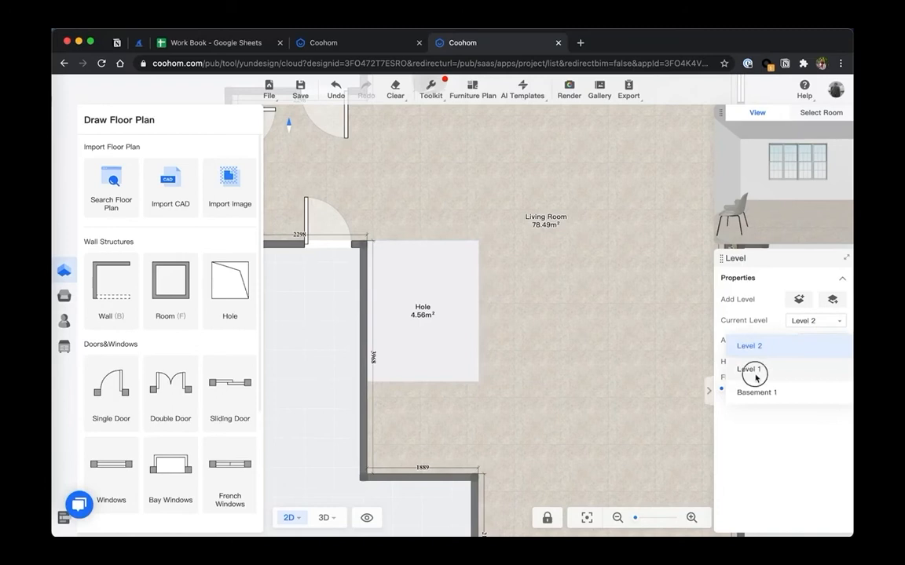
click(754, 375)
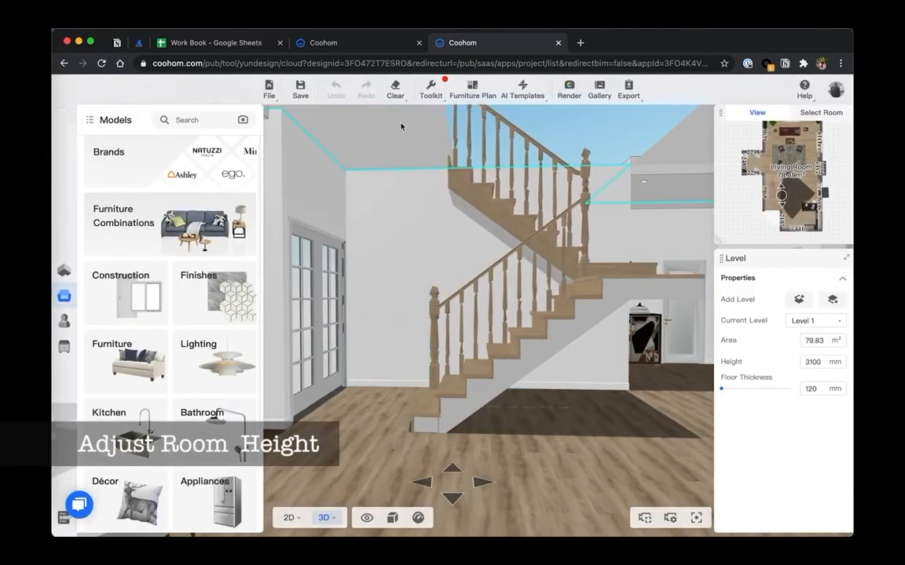
click(394, 142)
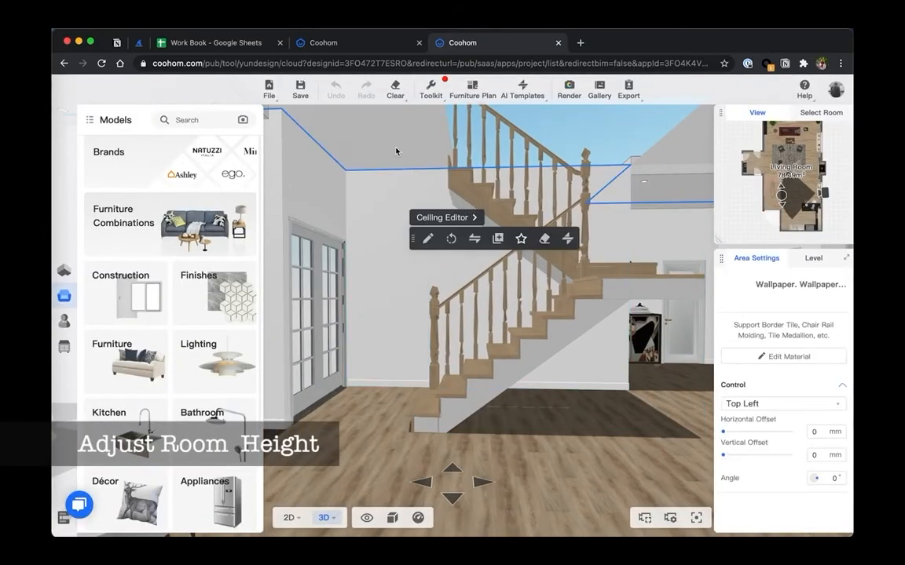
click(456, 191)
click(510, 227)
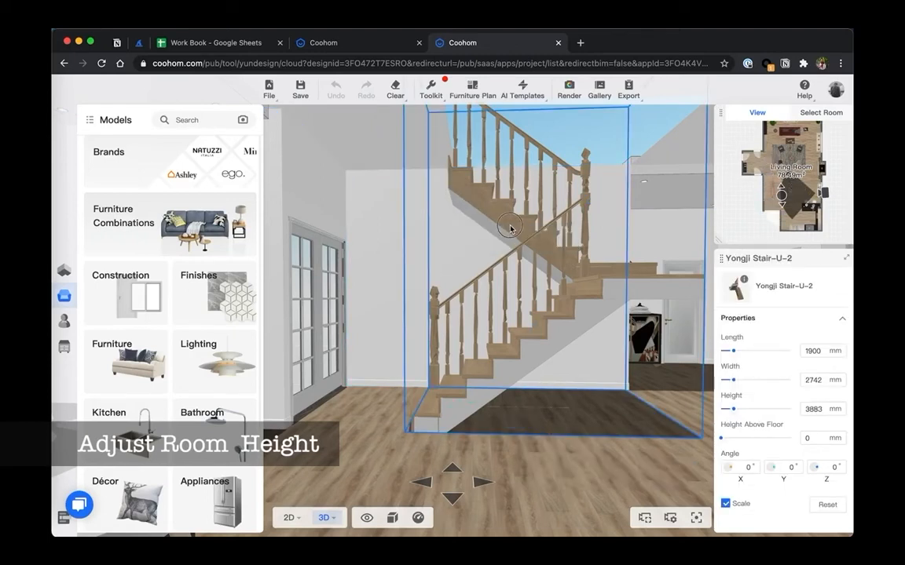
Walk up to the staircase and look up at where its upper flight meets the ceiling
key(a)
key(a)
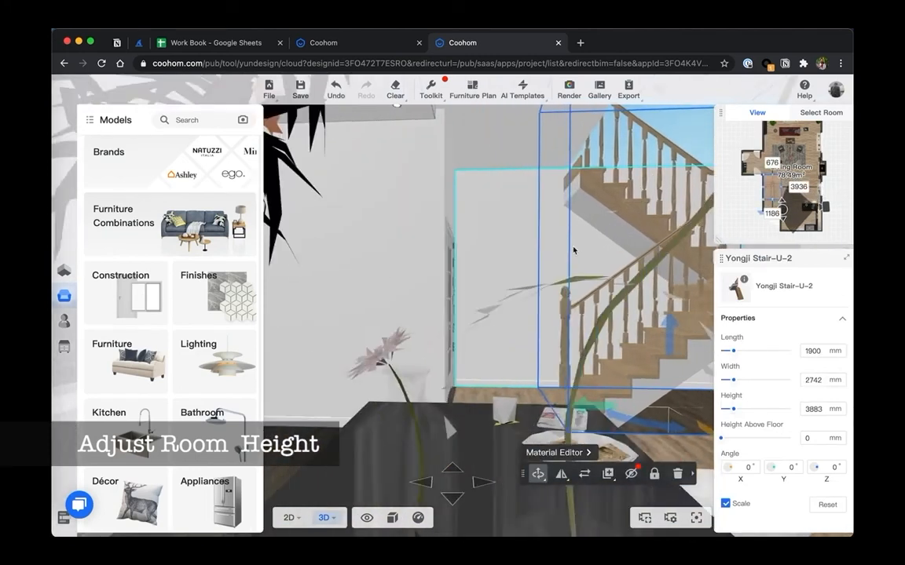
key(w)
drag(584, 251, 500, 227)
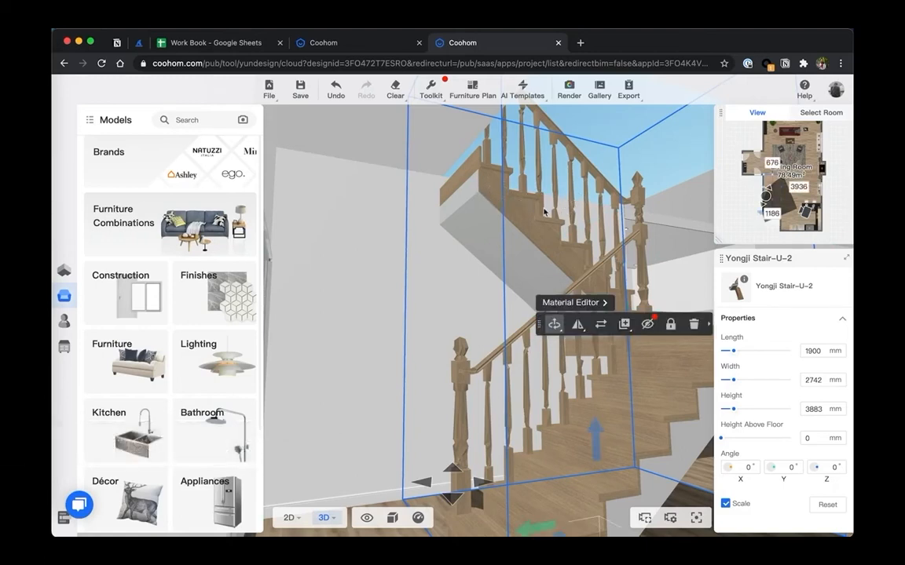
Open the elevation of the wall beside the stairs and measure the height from the top step to the floor
click(289, 518)
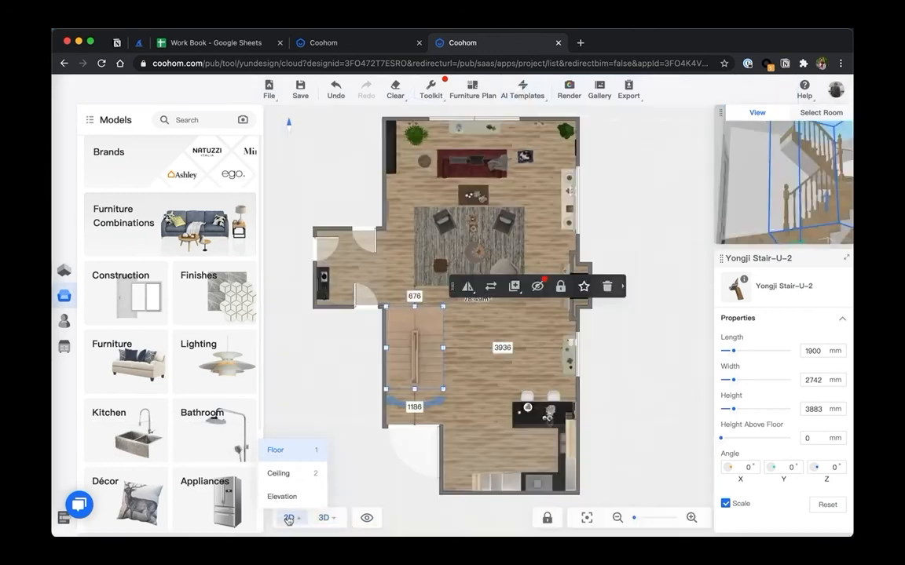
click(284, 497)
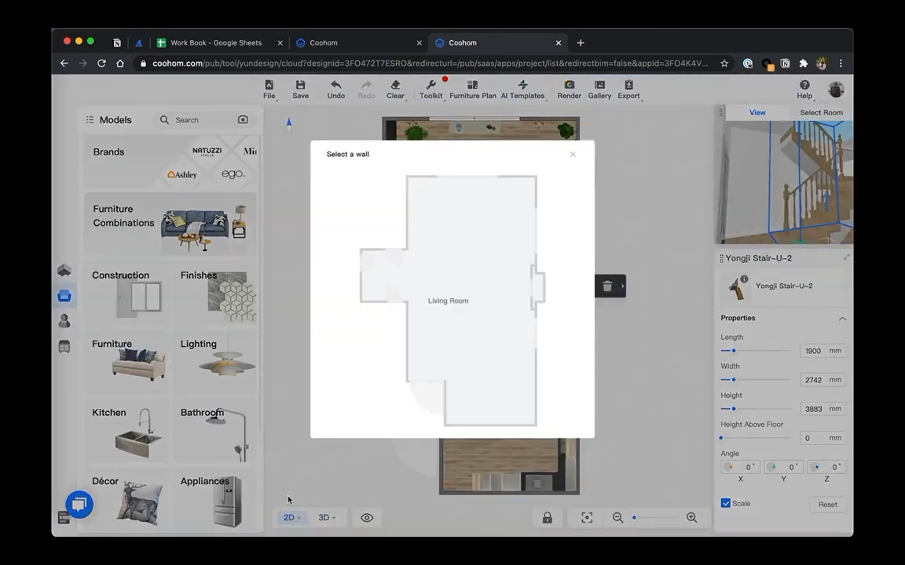
click(414, 341)
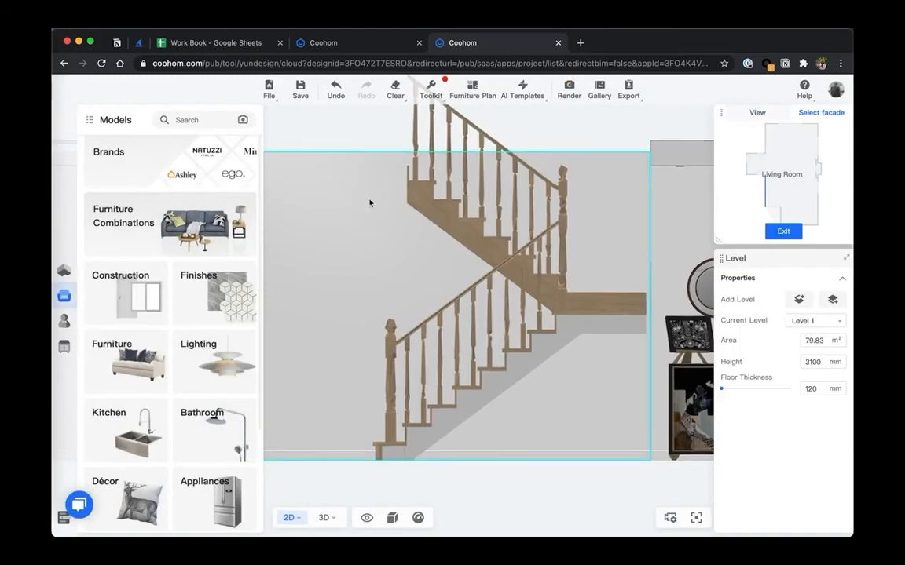
drag(387, 236, 415, 239)
key(m)
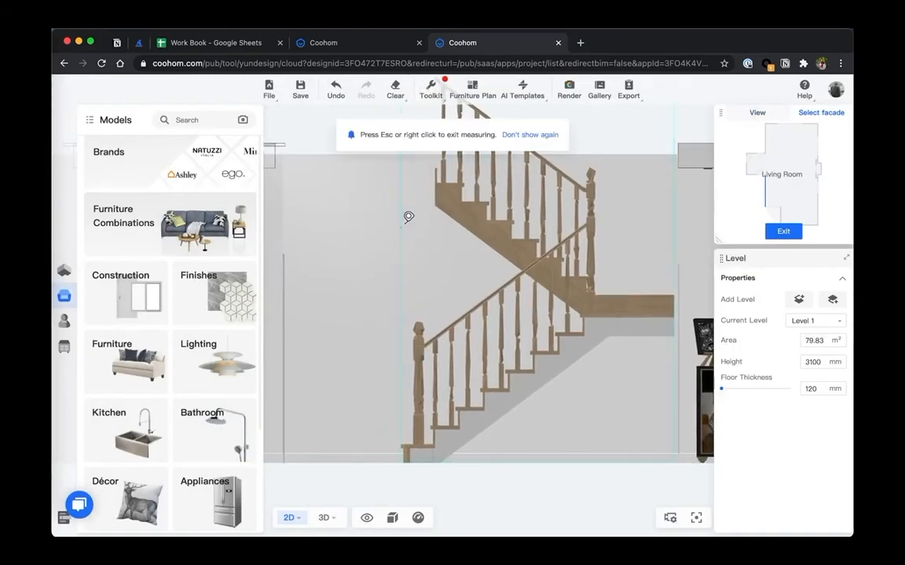
click(440, 200)
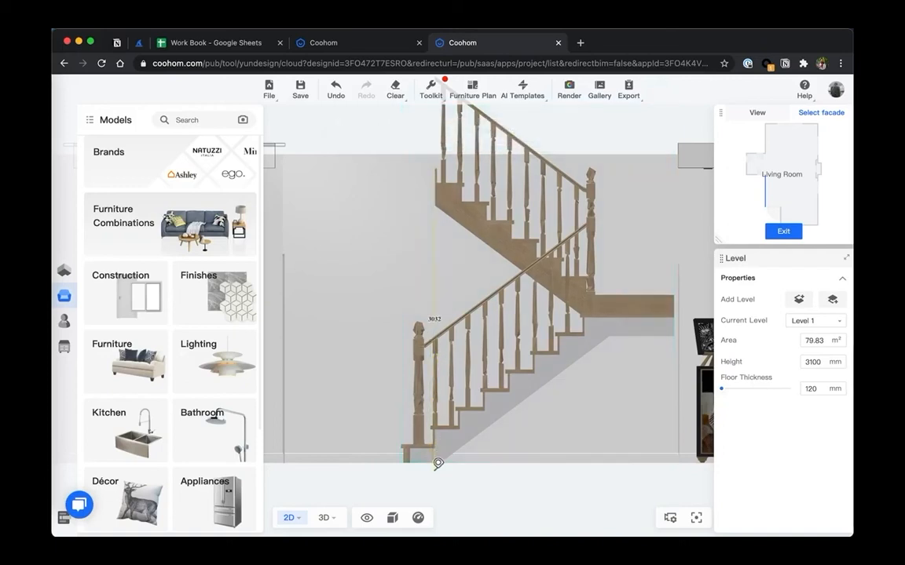
key(Escape)
Return to the 2D floor plan and set the height of Level 1 to 2957 mm
mouse_move(289, 517)
click(283, 450)
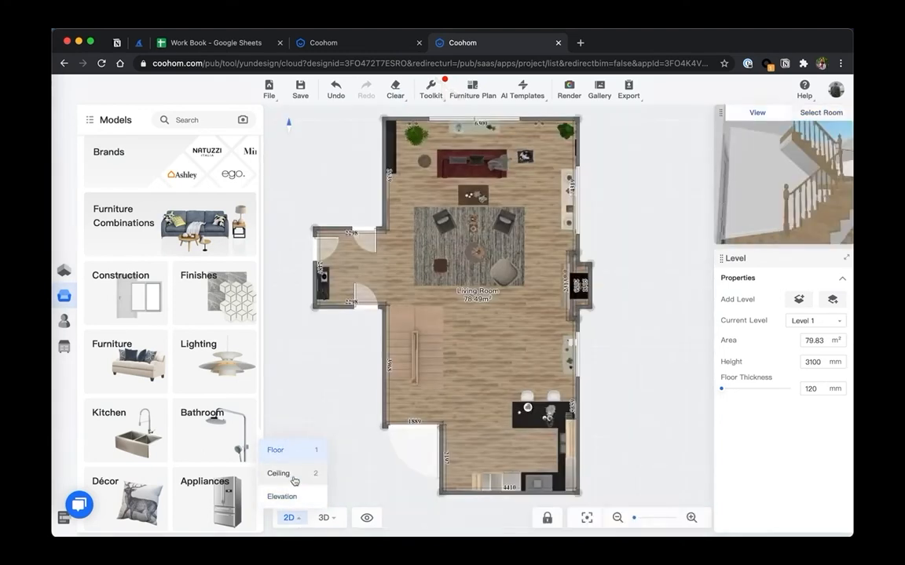
click(488, 298)
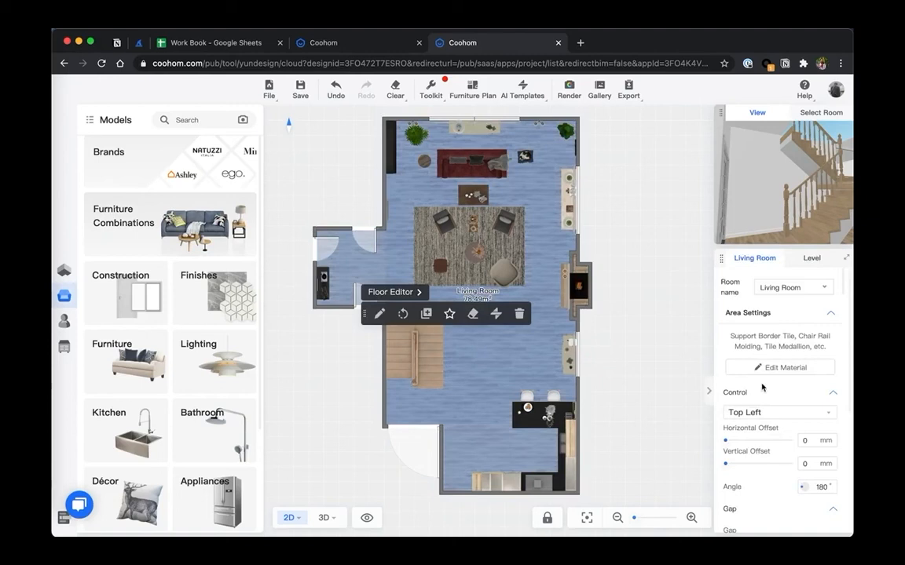
click(802, 264)
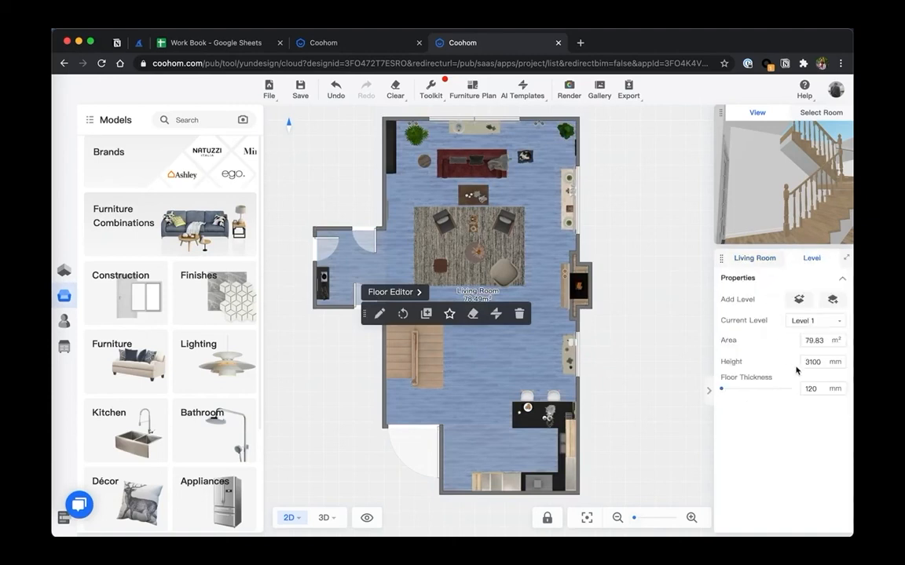
double_click(814, 363)
text(2957)
key(Return)
click(357, 373)
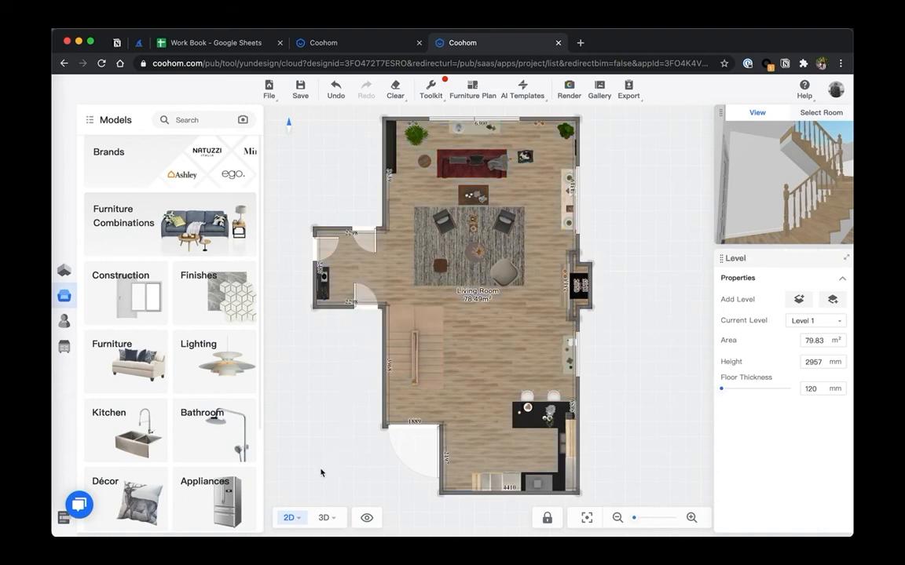
Return to the 3D walk view and inspect the staircase's top landing and its flight from the living room
click(319, 501)
drag(532, 274, 460, 250)
click(460, 251)
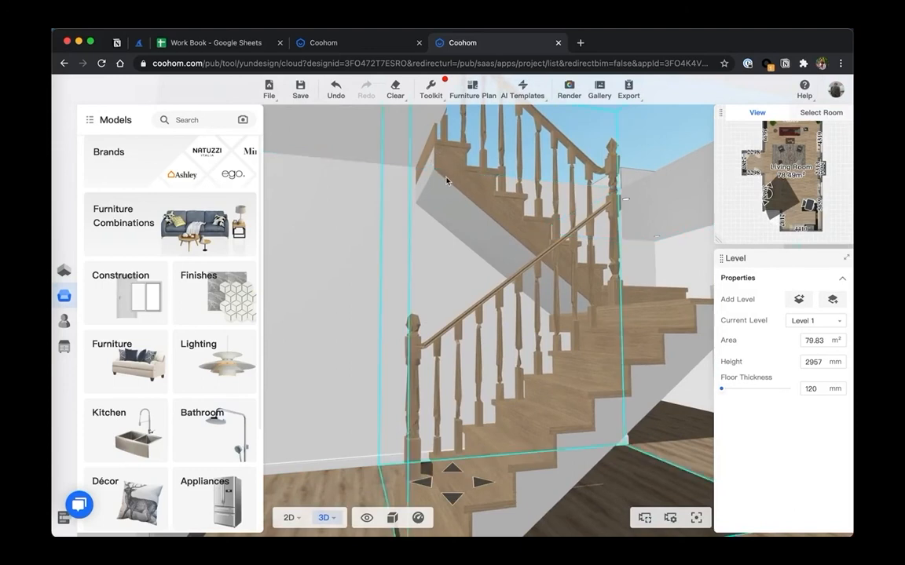
drag(450, 185, 448, 183)
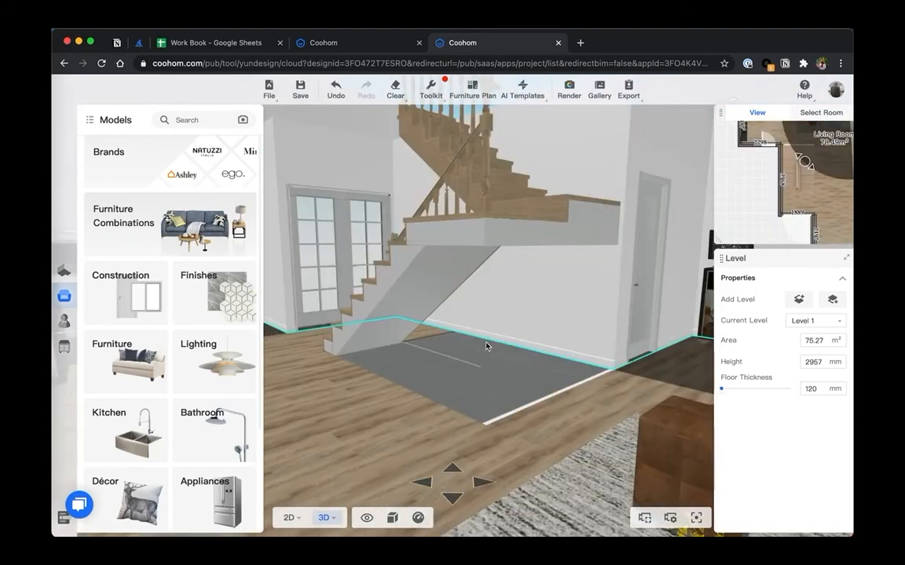
drag(487, 345, 424, 351)
click(455, 301)
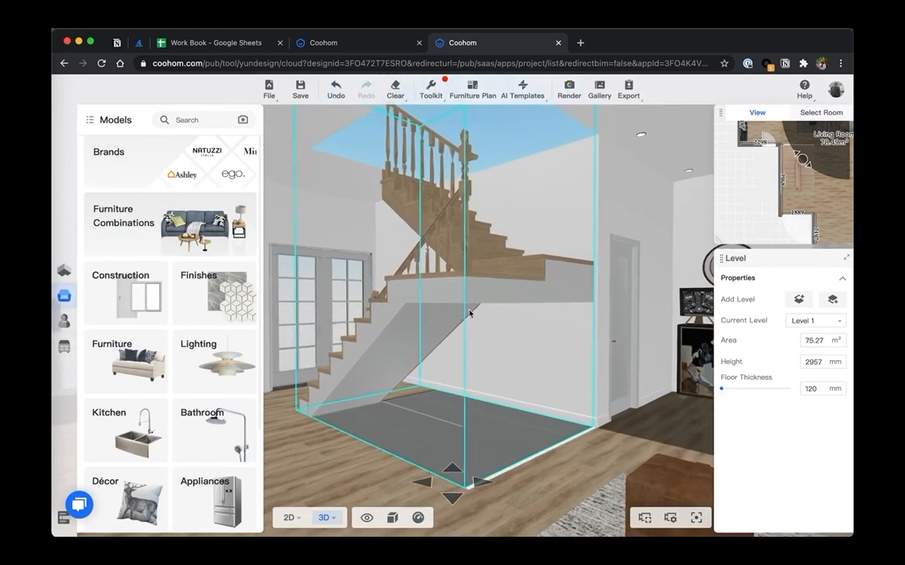
Open the render setup, generate a Front View preview of the whole staircase, and close the preview
click(569, 90)
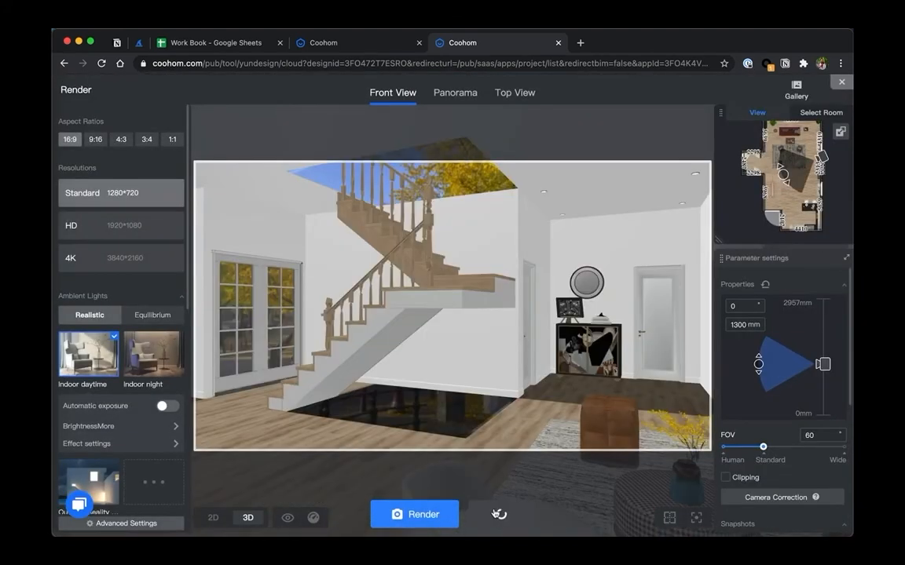
click(496, 514)
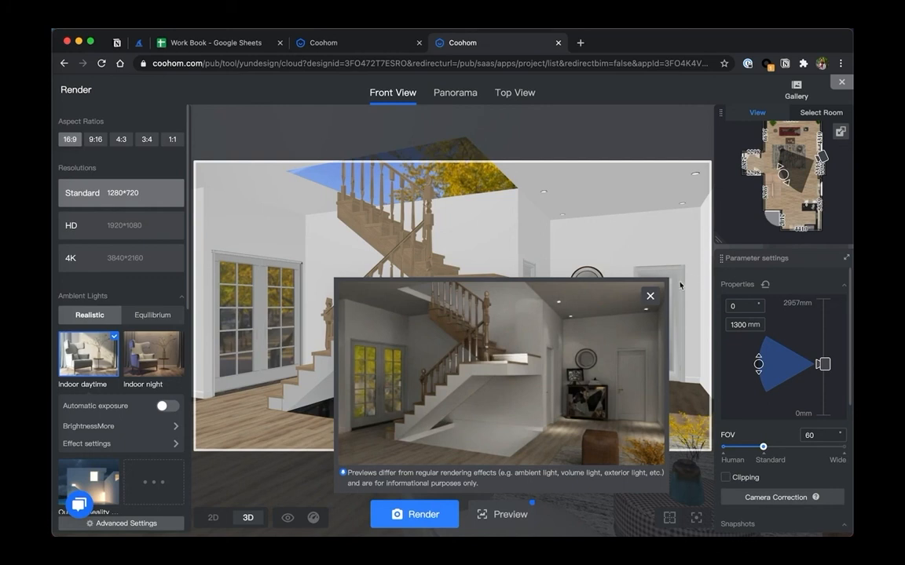
click(650, 296)
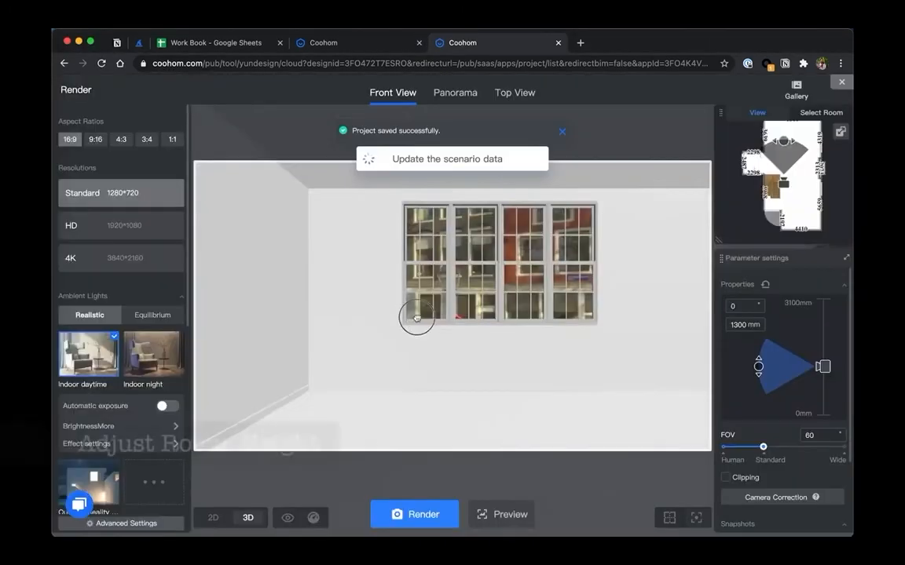
Frame the staircase and ceiling opening with the camera tilted to -10°, generate a render preview, and exit the render setup
drag(422, 328, 398, 326)
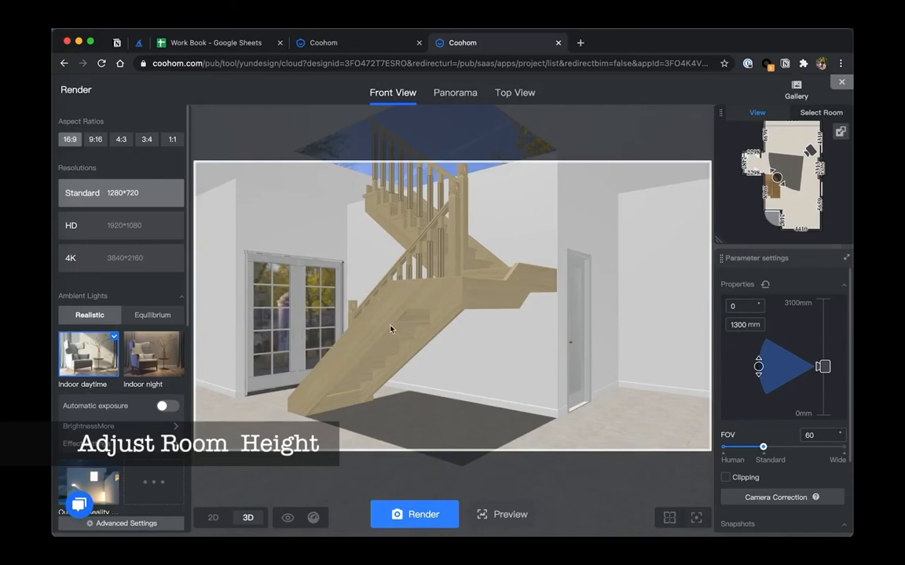
drag(437, 325, 484, 382)
click(500, 514)
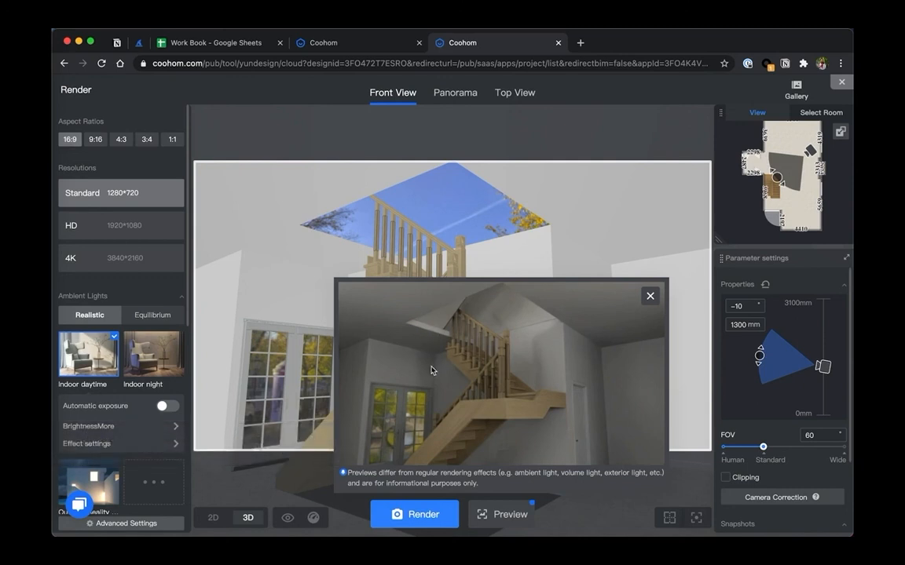
click(651, 296)
click(837, 86)
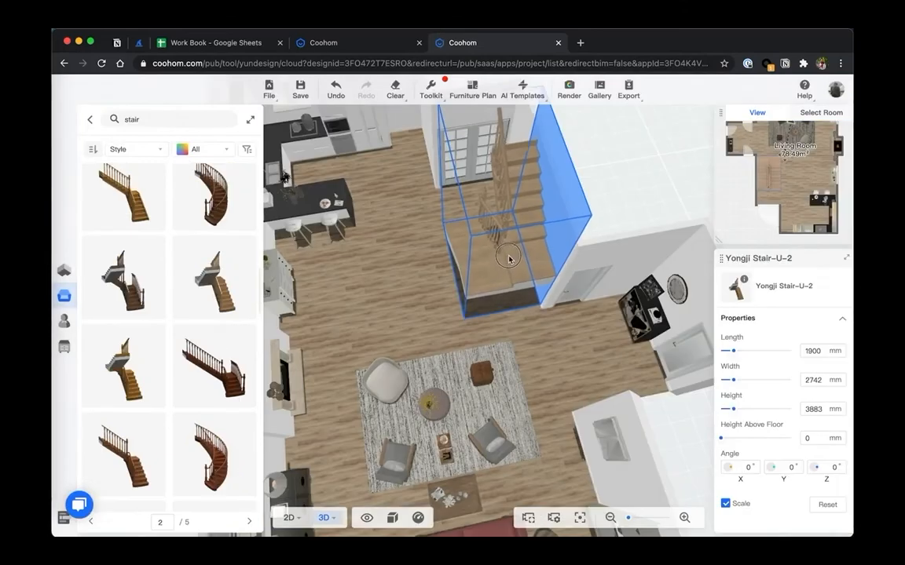
Select the staircase and orbit the bird's-eye view to see it from the opposite side of the living room
click(511, 263)
drag(512, 263, 523, 285)
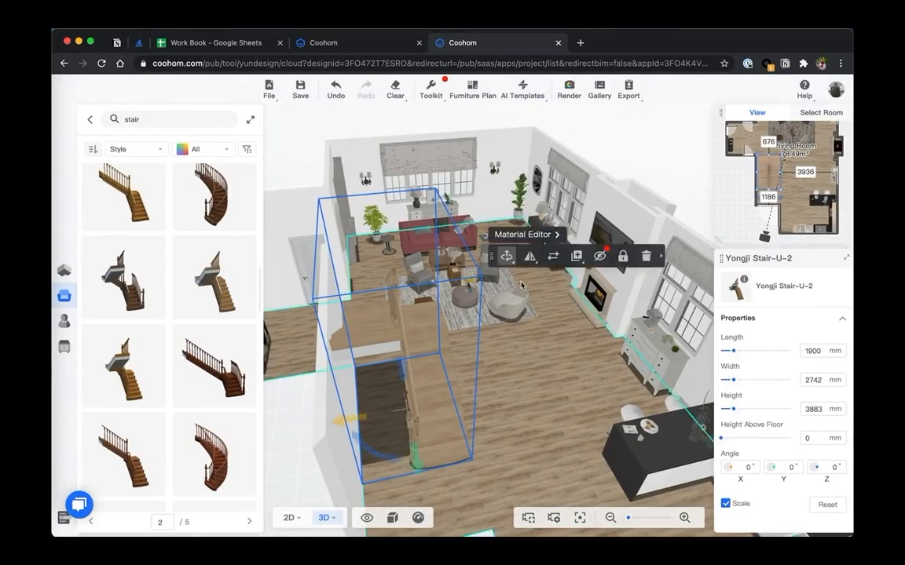
click(523, 284)
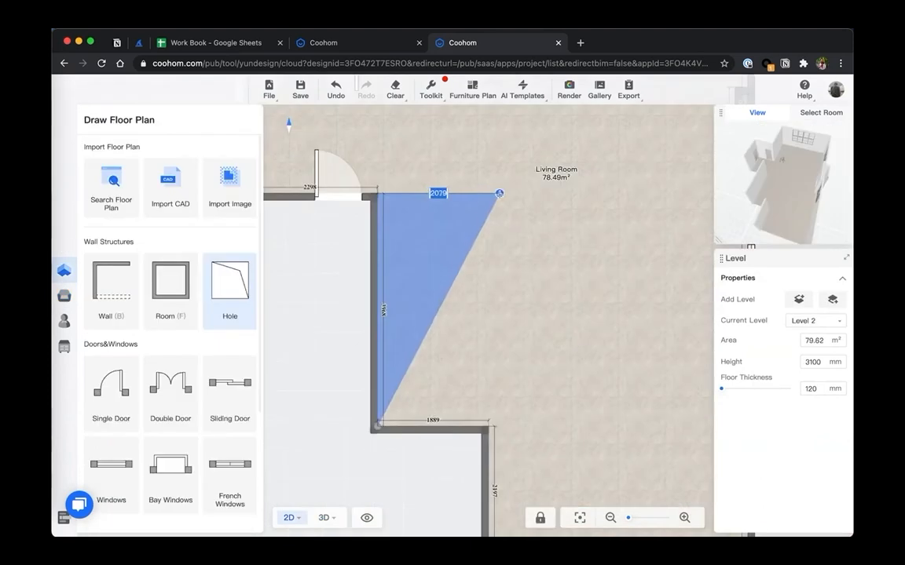
Complete the rectangular floor hole on Level 2 along the wall recess between its two wall corners
click(485, 193)
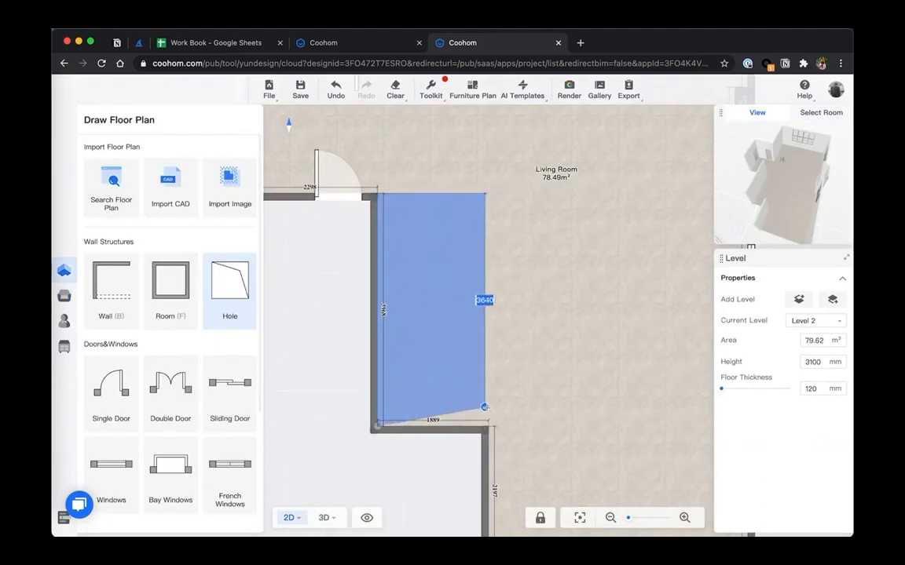
click(484, 425)
click(377, 426)
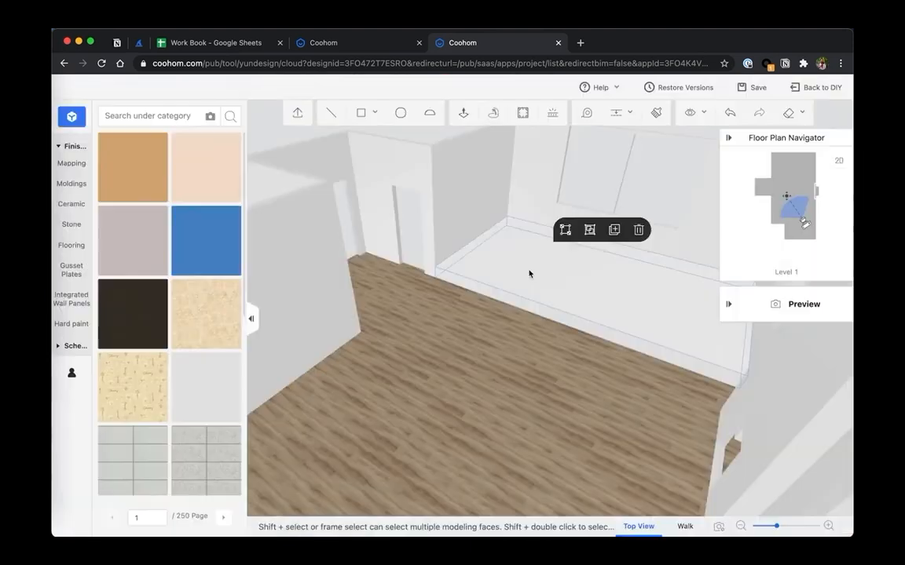
middle_drag(529, 272, 491, 250)
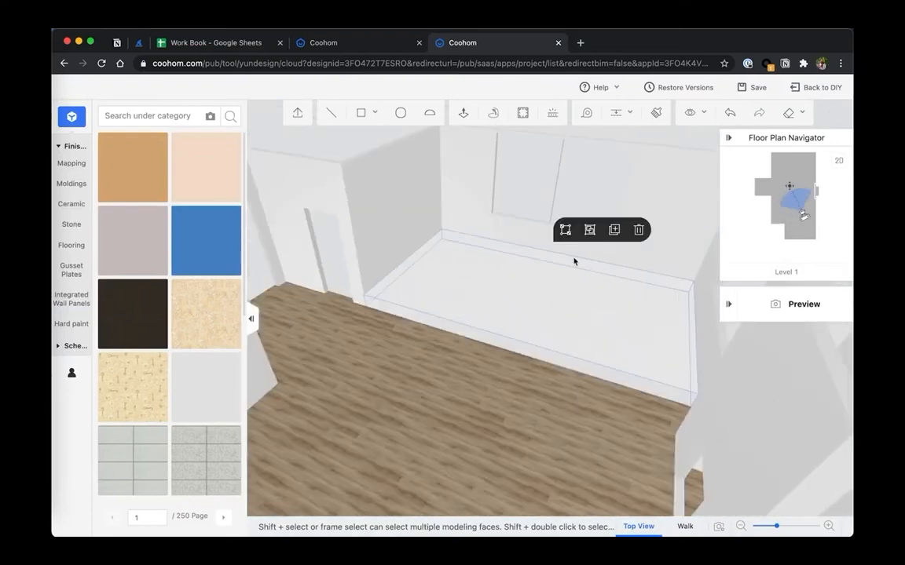
click(320, 314)
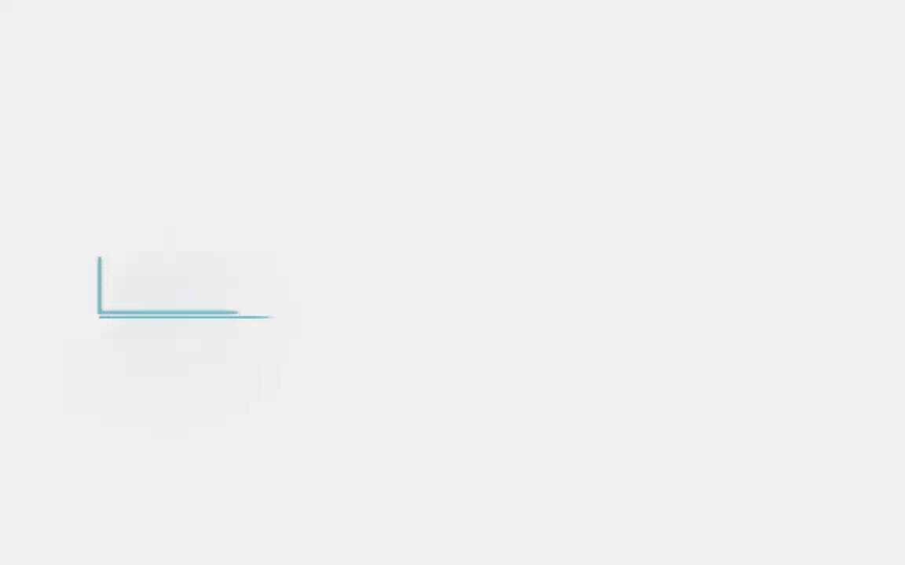